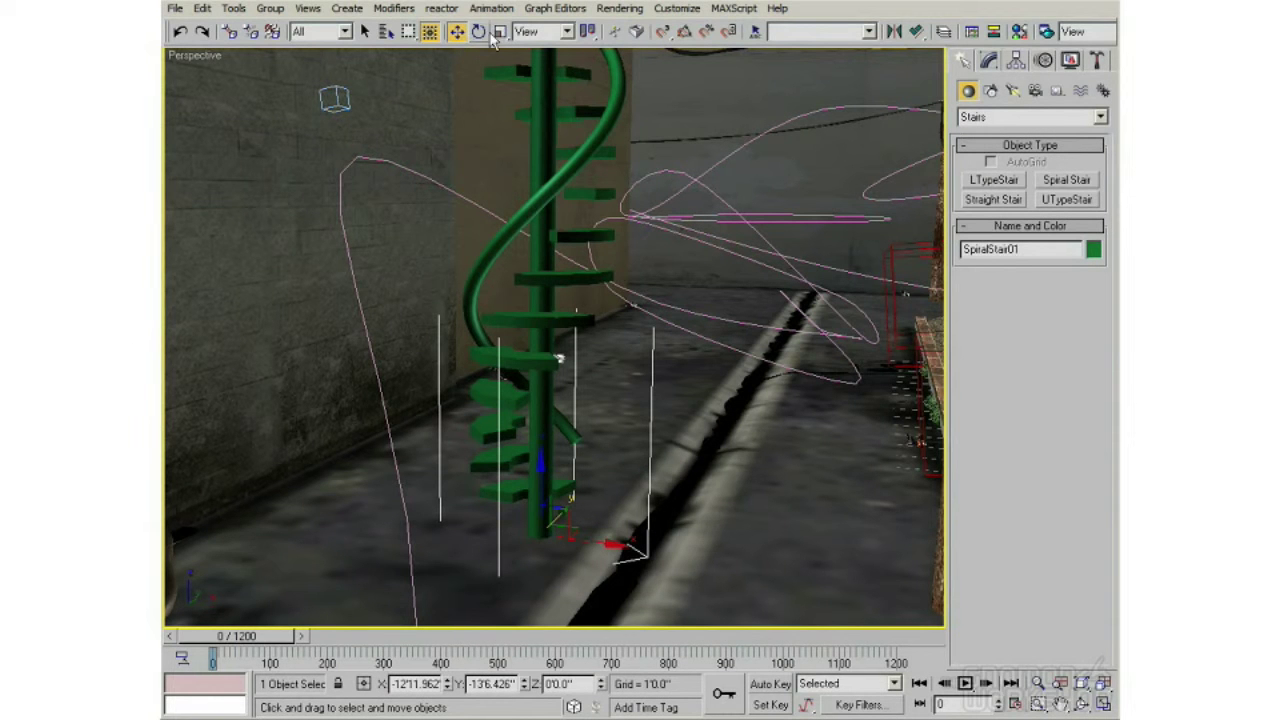
Try rotating the spiral stair with the Rotate tool, undoing each test rotation
{"action": "left_click", "coordinate": [479, 32]}
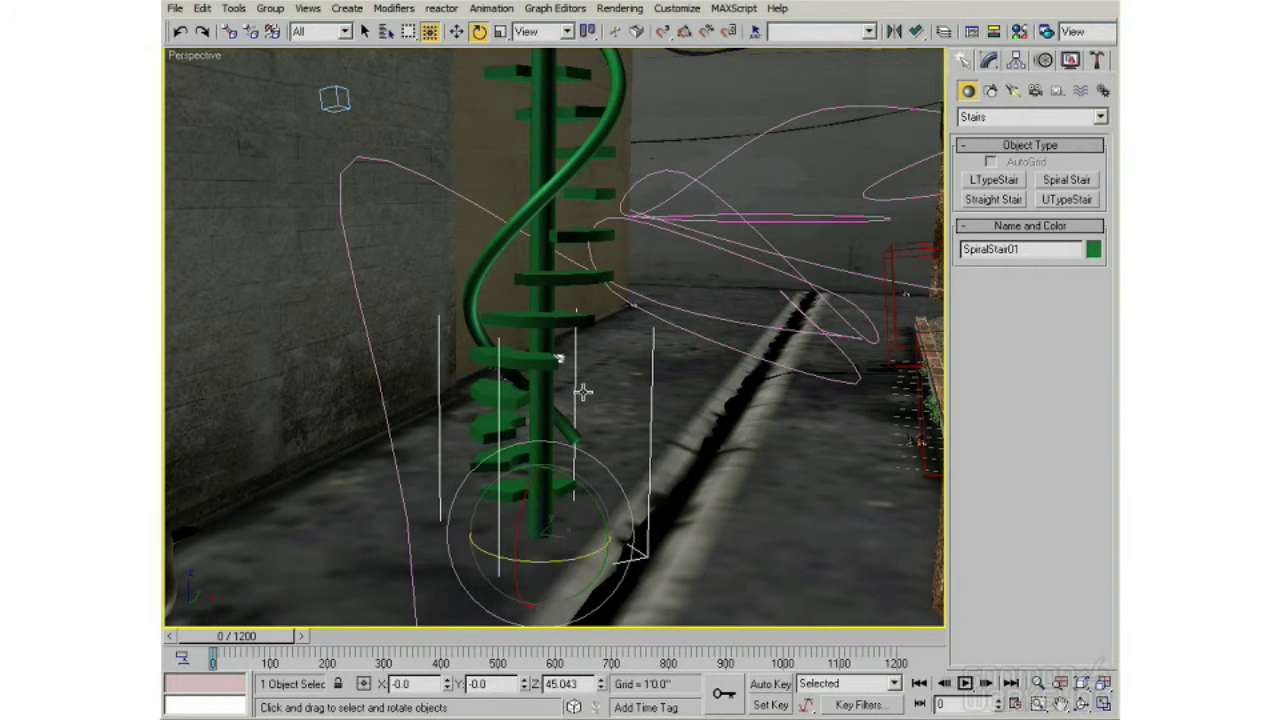
{"action": "middle_click_drag", "start_coordinate": [583, 392], "coordinate": [620, 430], "text": "alt"}
{"action": "scroll", "coordinate": [643, 420], "scroll_direction": "down", "scroll_amount": 5}
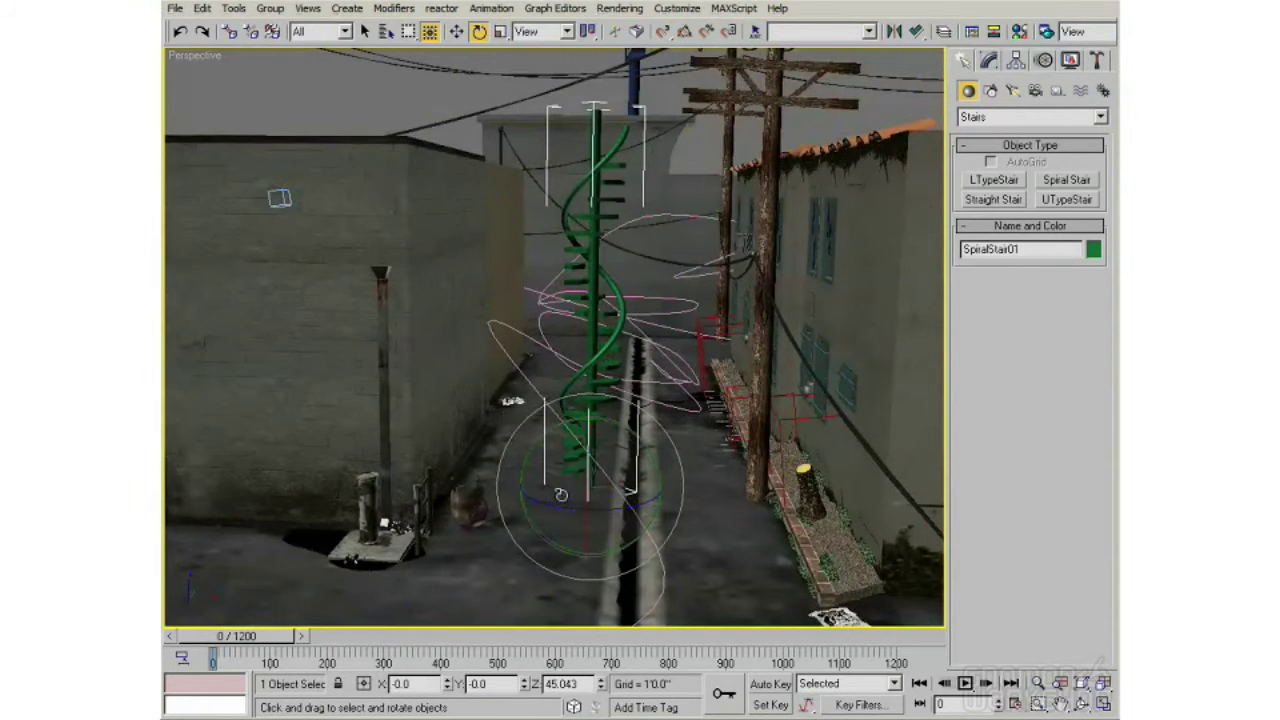
{"action": "middle_click_drag", "start_coordinate": [561, 494], "coordinate": [277, 582], "text": "alt"}
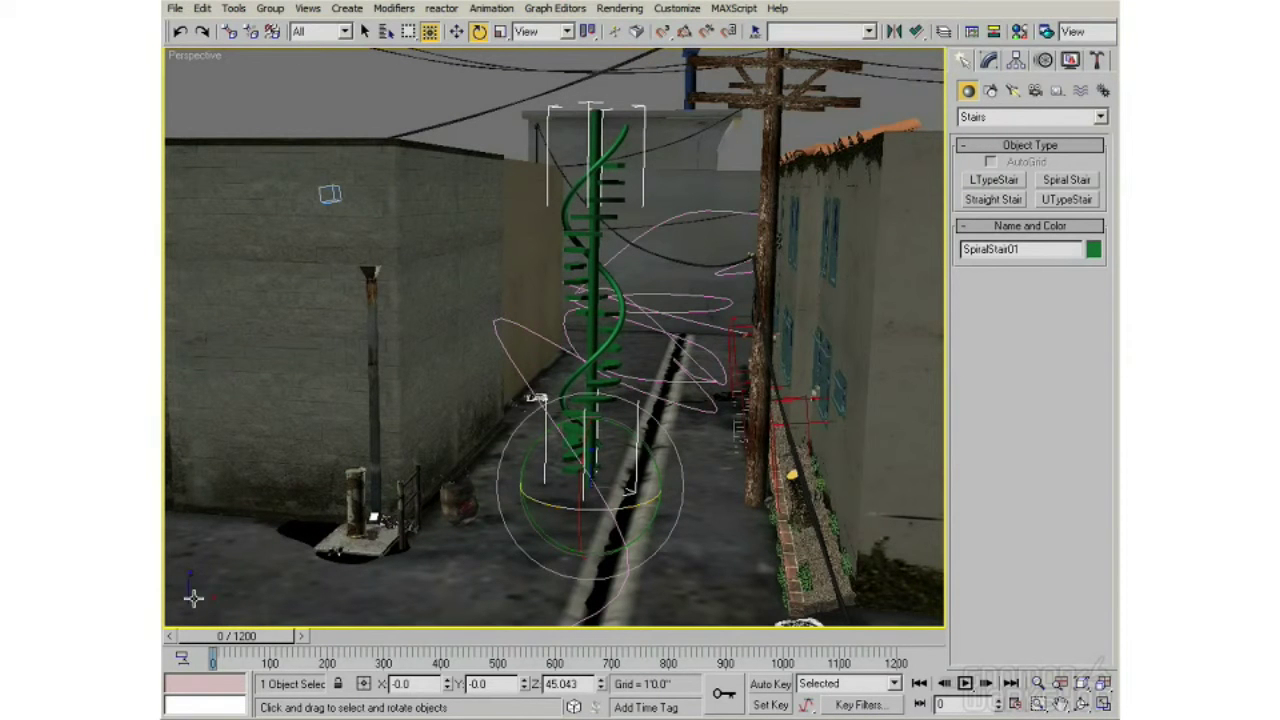
{"action": "middle_click_drag", "start_coordinate": [655, 503], "coordinate": [561, 493], "text": "alt"}
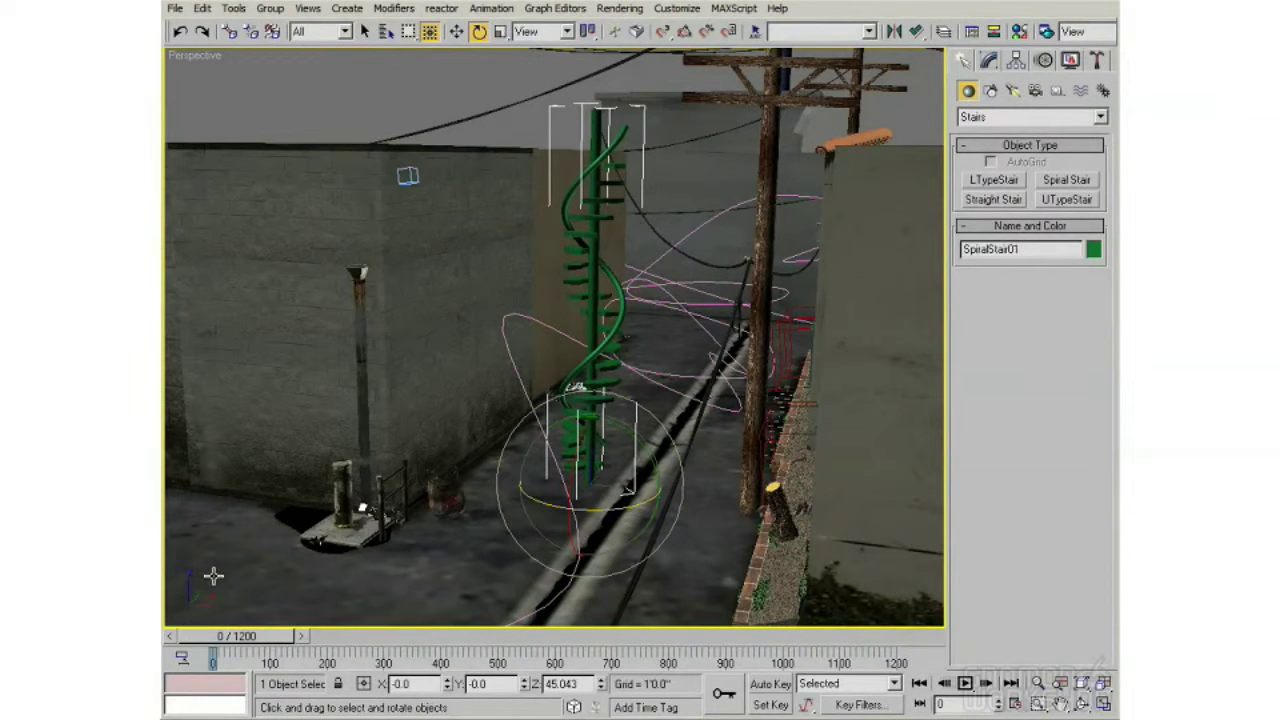
{"action": "middle_click_drag", "start_coordinate": [583, 457], "coordinate": [595, 439], "text": "alt"}
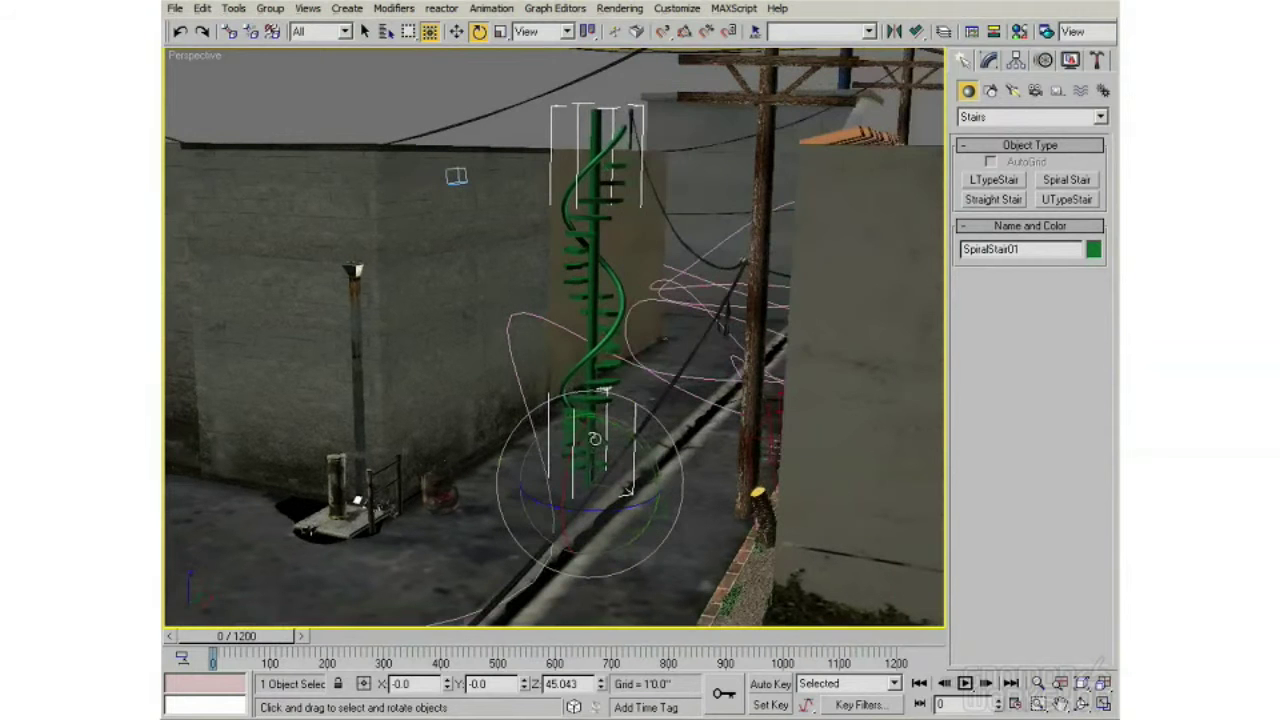
{"action": "mouse_move", "coordinate": [627, 490]}
{"action": "left_mouse_down"}
{"action": "mouse_move", "coordinate": [660, 494]}
{"action": "mouse_move", "coordinate": [634, 491]}
{"action": "left_mouse_up"}
{"action": "middle_click_drag", "start_coordinate": [632, 482], "coordinate": [586, 514]}
{"action": "key", "text": "ctrl+z"}
{"action": "left_click_drag", "start_coordinate": [586, 514], "coordinate": [568, 307]}
{"action": "key", "text": "ctrl+z"}
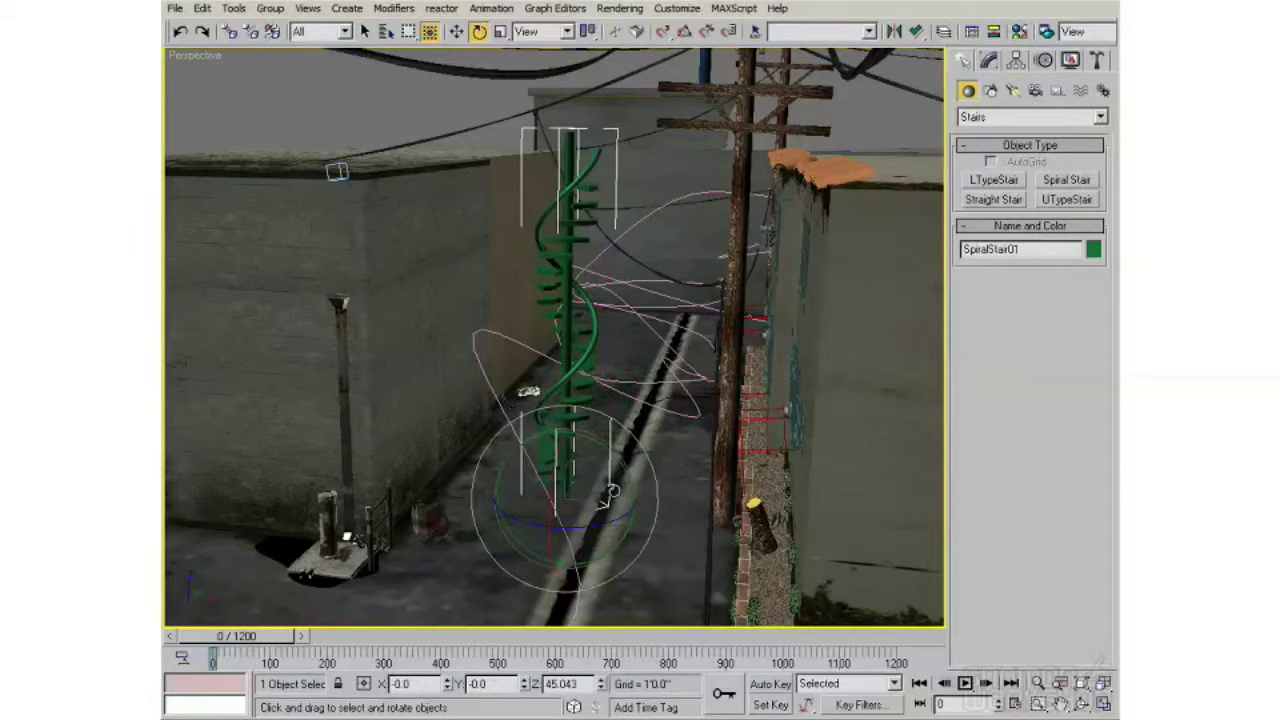
Try rotating the spiral stair freely inside the rotation gizmo, undoing each attempt
{"action": "left_click_drag", "start_coordinate": [603, 445], "coordinate": [632, 480]}
{"action": "key", "text": "ctrl+z"}
{"action": "middle_click_drag", "start_coordinate": [578, 446], "coordinate": [605, 462], "text": "alt"}
{"action": "scroll", "coordinate": [592, 442], "scroll_direction": "up", "scroll_amount": 3}
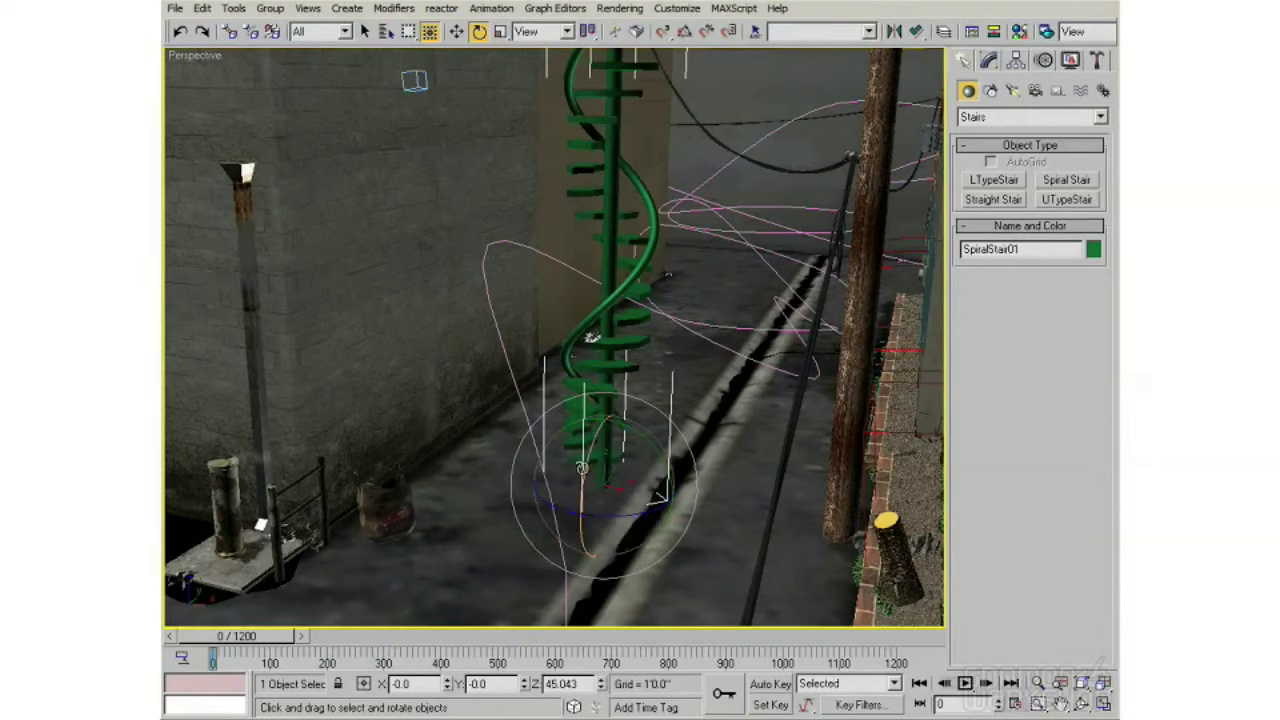
{"action": "left_click_drag", "start_coordinate": [616, 468], "coordinate": [651, 494]}
{"action": "key", "text": "ctrl+z"}
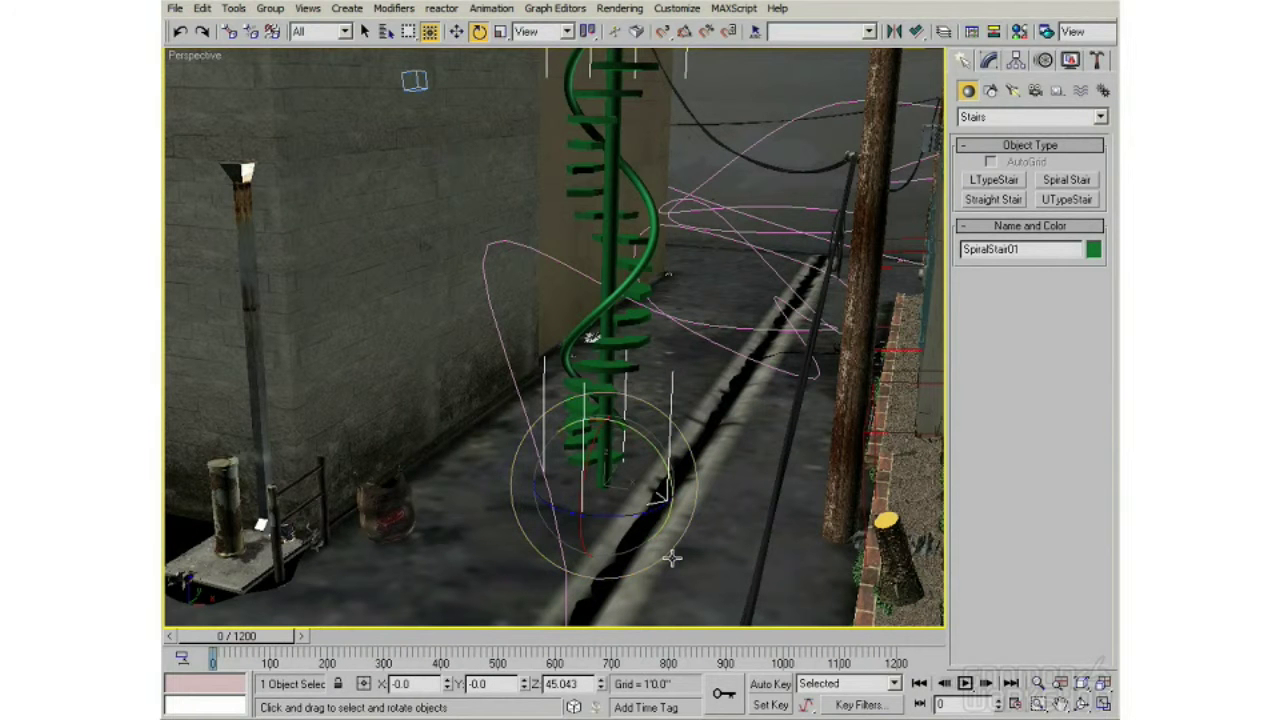
Try rotating the spiral stair parallel to the view with the gizmo's outer ring, discarding each attempt
{"action": "mouse_move", "coordinate": [603, 390]}
{"action": "left_mouse_down"}
{"action": "mouse_move", "coordinate": [645, 395]}
{"action": "mouse_move", "coordinate": [566, 405]}
{"action": "mouse_move", "coordinate": [650, 400]}
{"action": "mouse_move", "coordinate": [595, 411]}
{"action": "mouse_move", "coordinate": [606, 412]}
{"action": "left_mouse_up"}
{"action": "right_click", "coordinate": [595, 407]}
{"action": "right_click", "coordinate": [606, 412]}
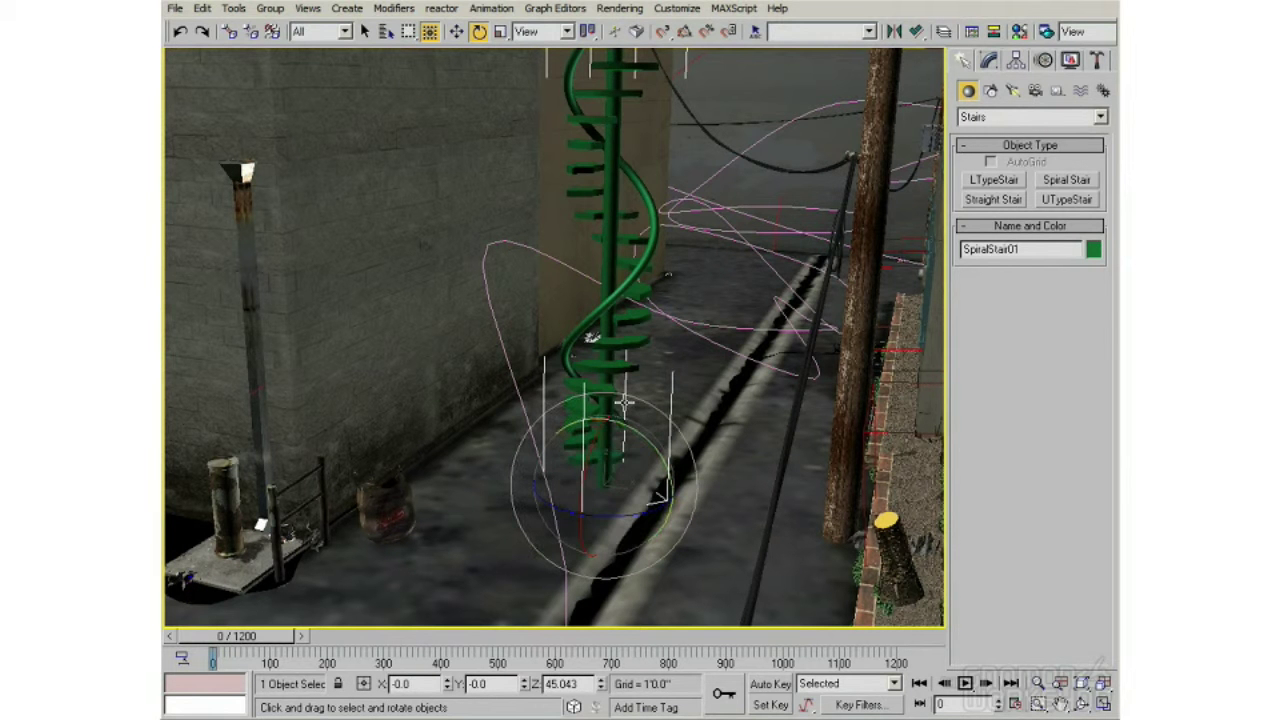
{"action": "left_click_drag", "start_coordinate": [623, 398], "coordinate": [626, 463]}
{"action": "key", "text": "ctrl+z"}
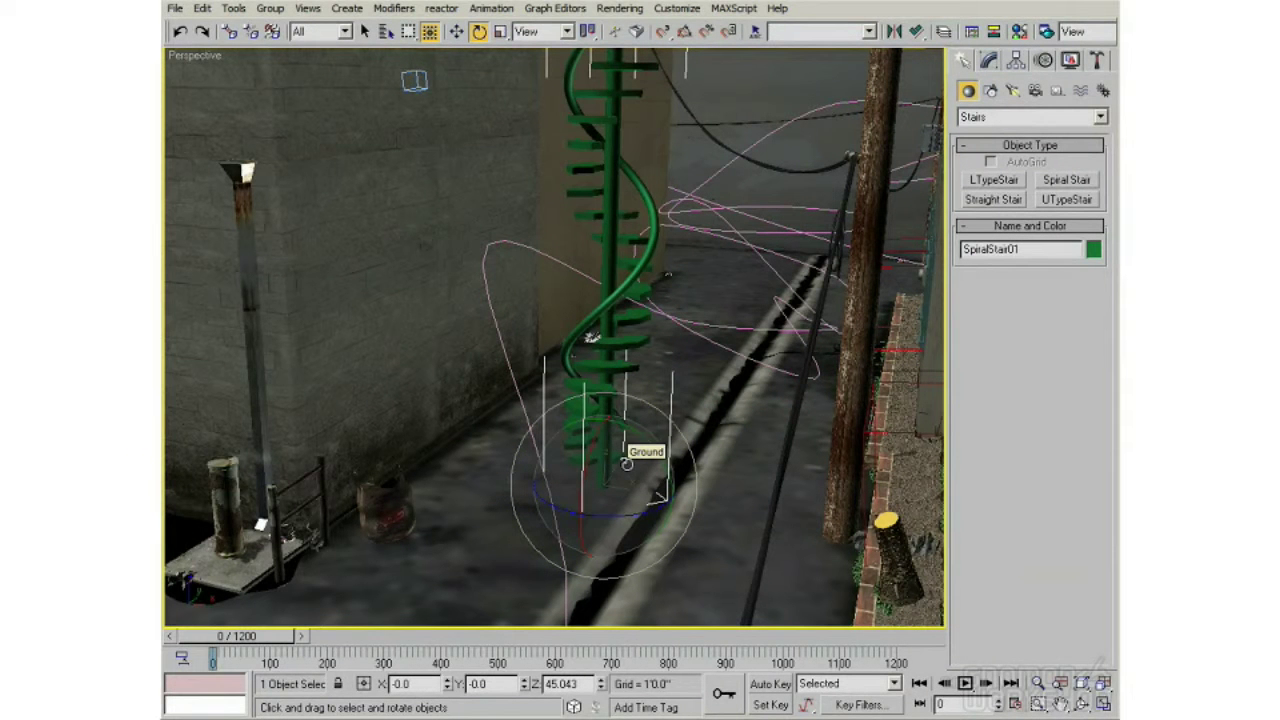
Scale the spiral stair uniformly to about 105.8 percent
{"action": "left_click", "coordinate": [501, 33]}
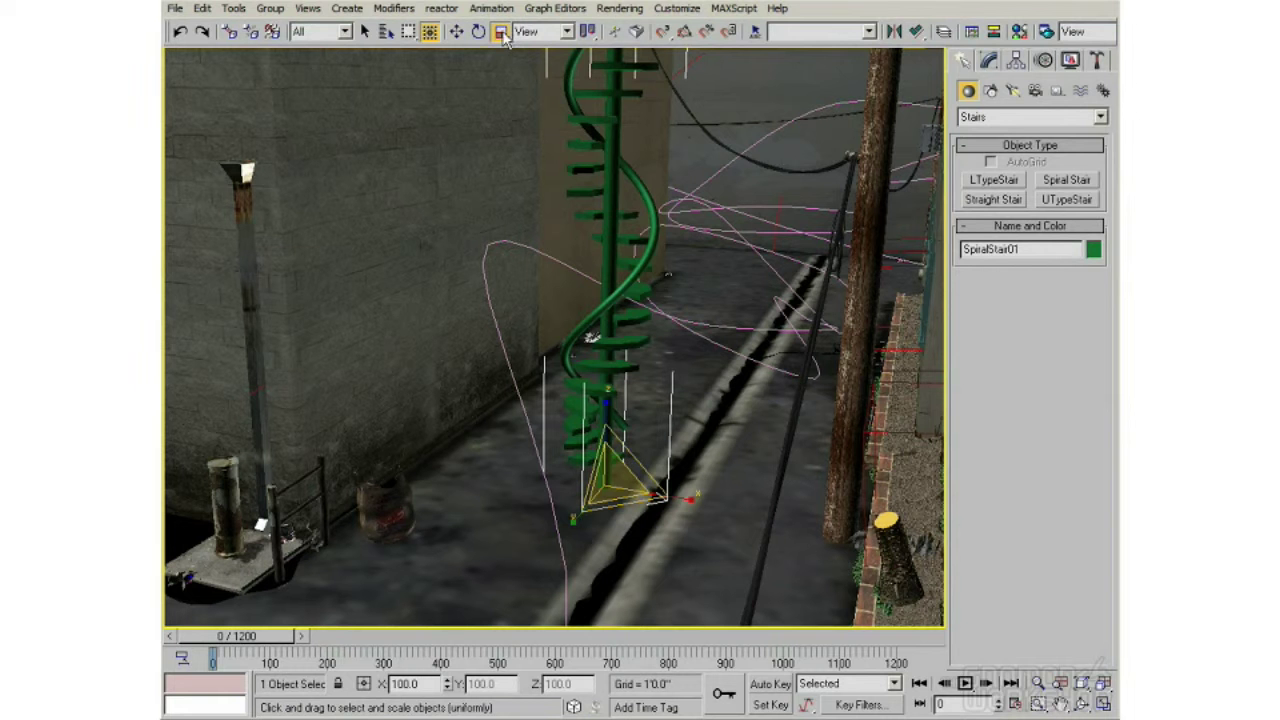
{"action": "mouse_move", "coordinate": [503, 33]}
{"action": "left_mouse_down"}
{"action": "mouse_move", "coordinate": [501, 75]}
{"action": "mouse_move", "coordinate": [501, 32]}
{"action": "left_mouse_up"}
{"action": "left_click_drag", "start_coordinate": [505, 33], "coordinate": [502, 34]}
{"action": "mouse_move", "coordinate": [621, 486]}
{"action": "middle_mouse_down", "text": "alt"}
{"action": "mouse_move", "coordinate": [589, 480]}
{"action": "mouse_move", "coordinate": [625, 487]}
{"action": "middle_mouse_up", "text": "alt"}
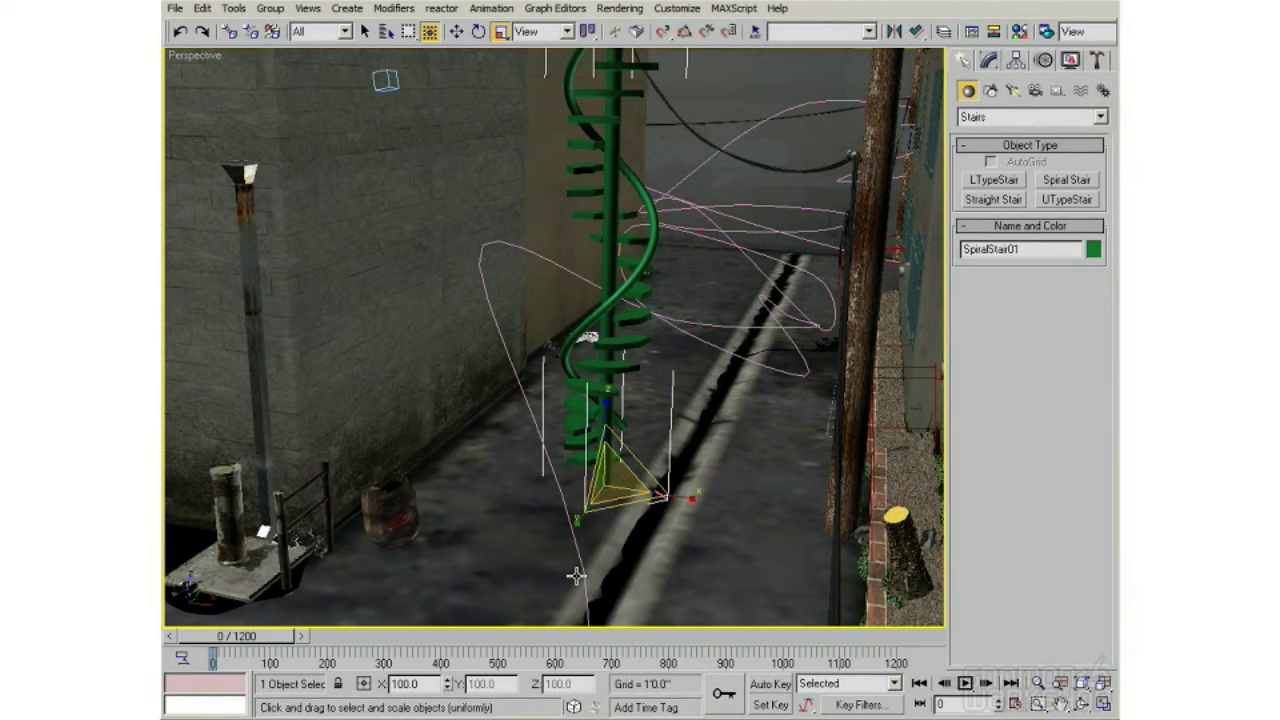
{"action": "key", "text": "ctrl+s"}
{"action": "middle_click_drag", "start_coordinate": [611, 542], "coordinate": [614, 531], "text": "alt"}
{"action": "middle_click_drag", "start_coordinate": [618, 462], "coordinate": [620, 502]}
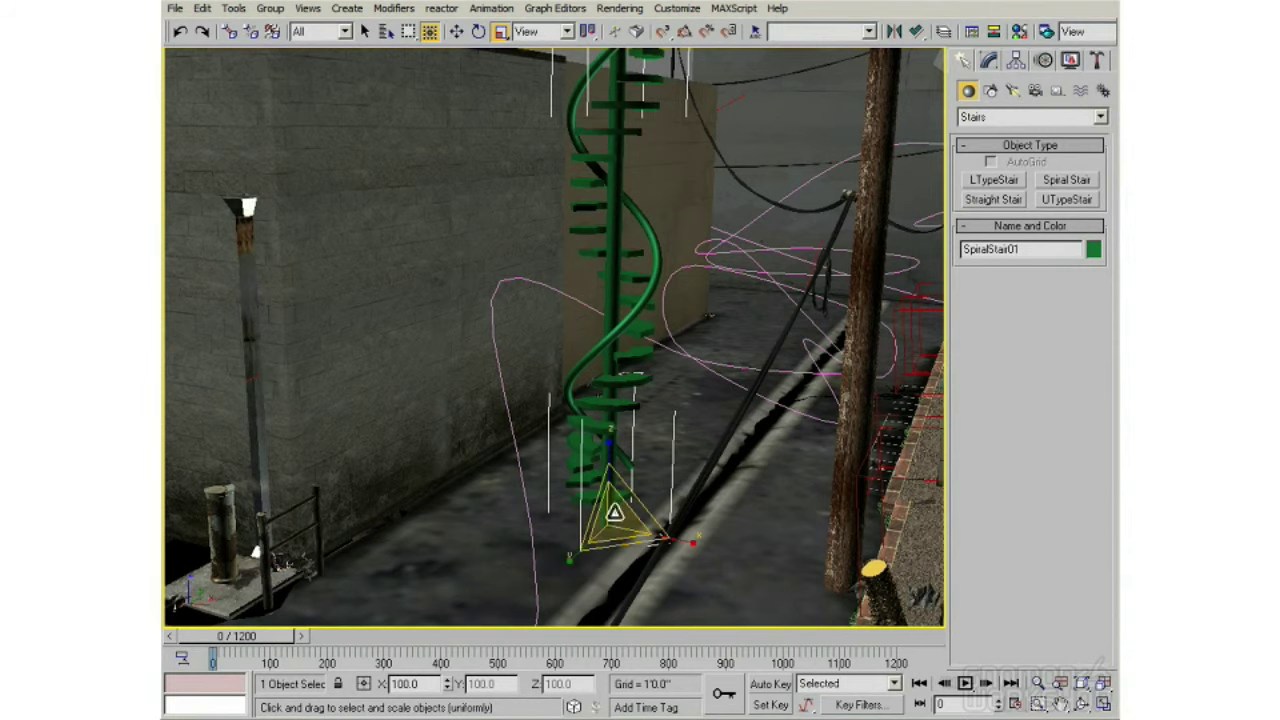
{"action": "mouse_move", "coordinate": [614, 522]}
{"action": "left_mouse_down"}
{"action": "mouse_move", "coordinate": [649, 406]}
{"action": "mouse_move", "coordinate": [548, 688]}
{"action": "mouse_move", "coordinate": [654, 509]}
{"action": "mouse_move", "coordinate": [620, 660]}
{"action": "mouse_move", "coordinate": [609, 573]}
{"action": "mouse_move", "coordinate": [703, 294]}
{"action": "mouse_move", "coordinate": [634, 374]}
{"action": "mouse_move", "coordinate": [671, 460]}
{"action": "mouse_move", "coordinate": [783, 86]}
{"action": "mouse_move", "coordinate": [571, 609]}
{"action": "mouse_move", "coordinate": [590, 660]}
{"action": "mouse_move", "coordinate": [600, 512]}
{"action": "left_mouse_up"}
{"action": "key", "text": "r"}
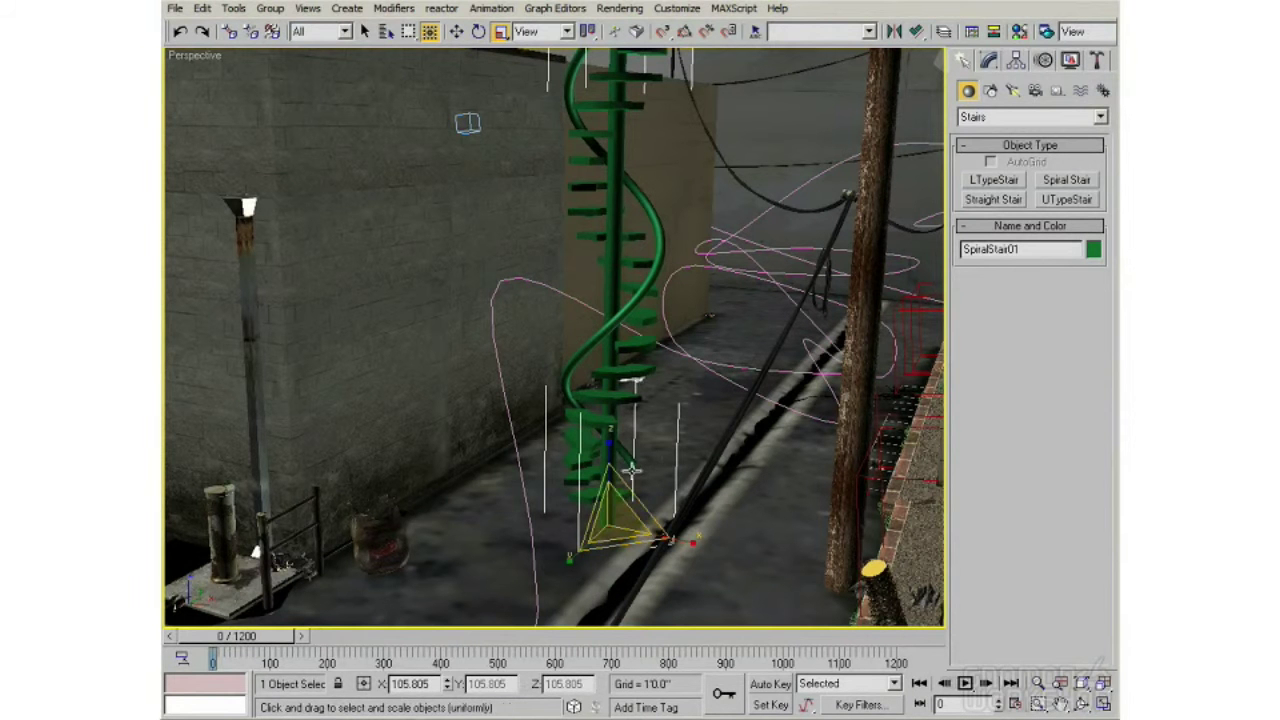
Try scaling the spiral stair along its Z, X and Y axes individually, discarding each attempt
{"action": "mouse_move", "coordinate": [601, 431]}
{"action": "left_mouse_down"}
{"action": "mouse_move", "coordinate": [606, 577]}
{"action": "mouse_move", "coordinate": [594, 591]}
{"action": "mouse_move", "coordinate": [600, 449]}
{"action": "left_mouse_up"}
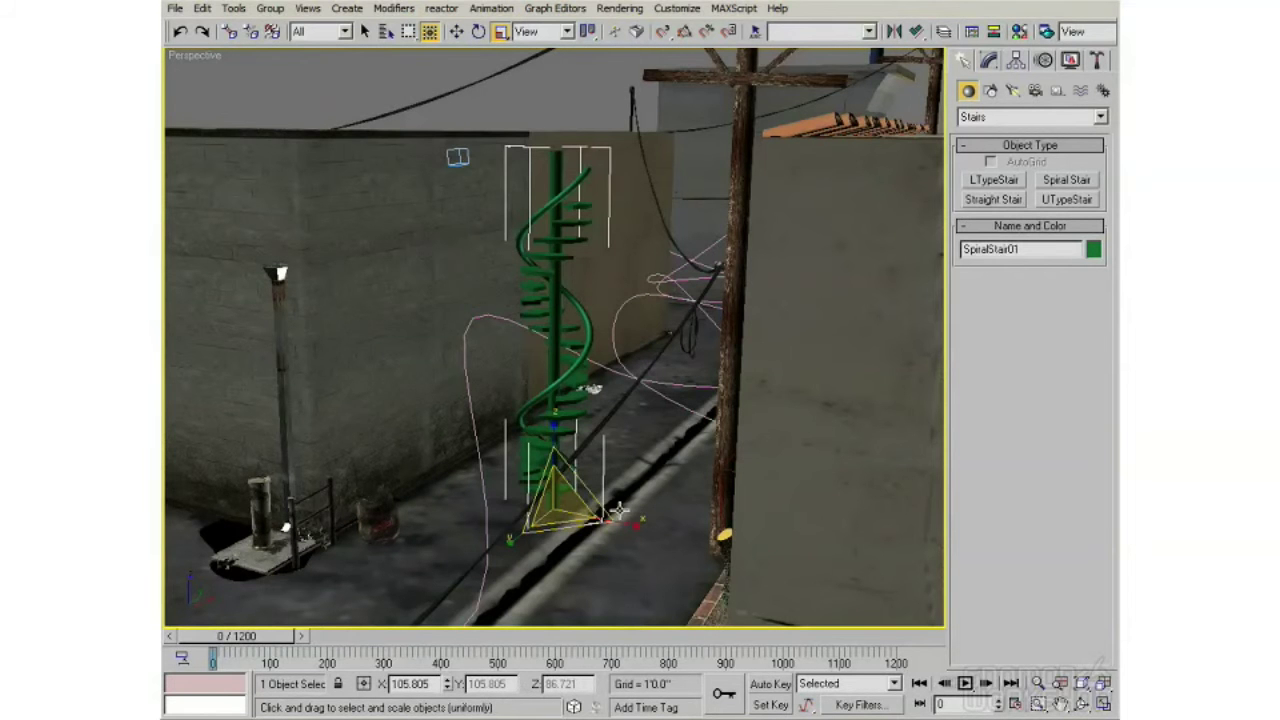
{"action": "left_click_drag", "start_coordinate": [620, 510], "coordinate": [581, 498]}
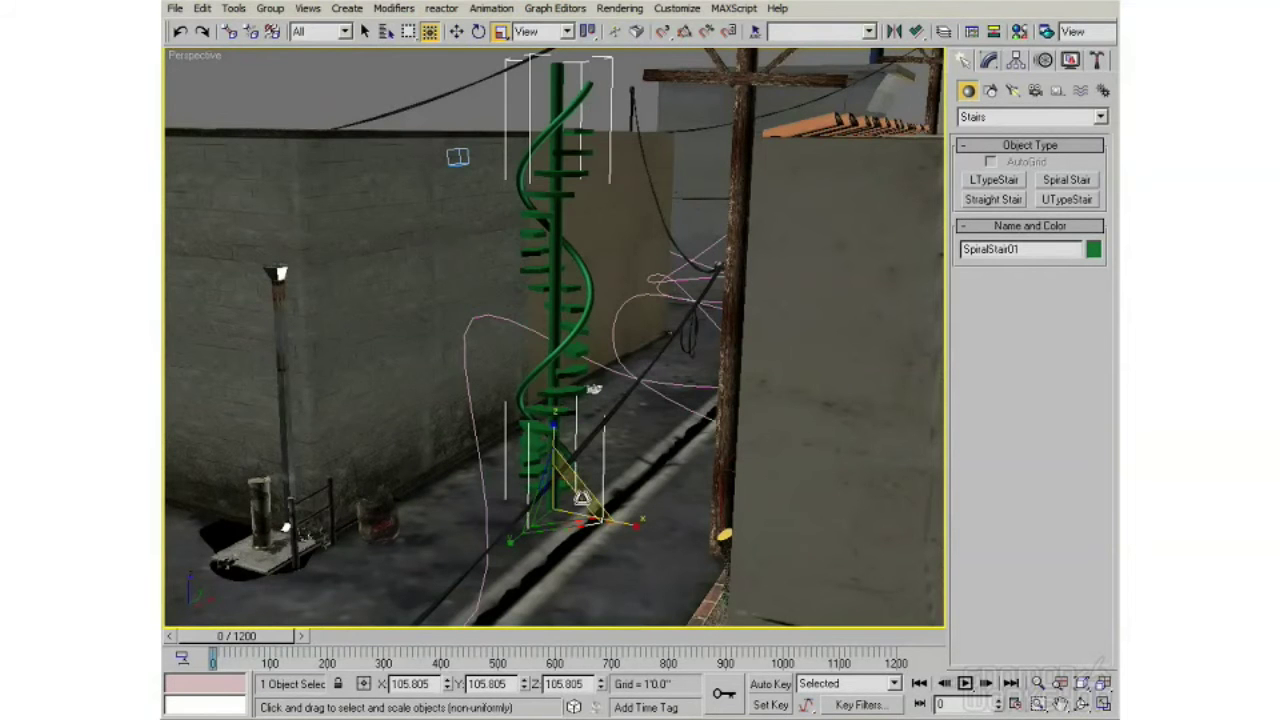
{"action": "middle_click_drag", "start_coordinate": [571, 478], "coordinate": [606, 432]}
{"action": "scroll", "coordinate": [576, 457], "scroll_direction": "up", "scroll_amount": 3}
{"action": "mouse_move", "coordinate": [654, 558]}
{"action": "left_mouse_down"}
{"action": "mouse_move", "coordinate": [746, 591]}
{"action": "mouse_move", "coordinate": [658, 570]}
{"action": "left_mouse_up"}
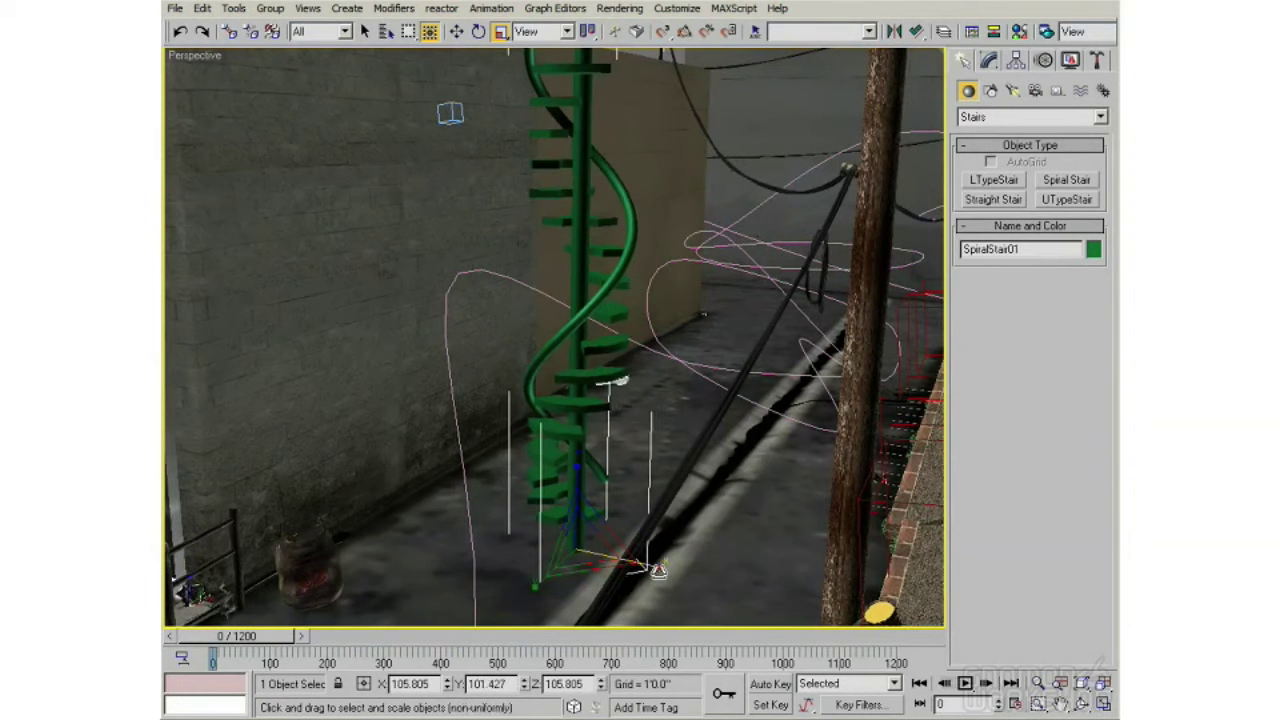
{"action": "mouse_move", "coordinate": [534, 583]}
{"action": "left_mouse_down"}
{"action": "mouse_move", "coordinate": [524, 612]}
{"action": "mouse_move", "coordinate": [528, 602]}
{"action": "left_mouse_up"}
{"action": "right_click", "coordinate": [528, 602]}
{"action": "mouse_move", "coordinate": [616, 422]}
{"action": "middle_mouse_down"}
{"action": "mouse_move", "coordinate": [617, 454]}
{"action": "mouse_move", "coordinate": [624, 442]}
{"action": "middle_mouse_up"}
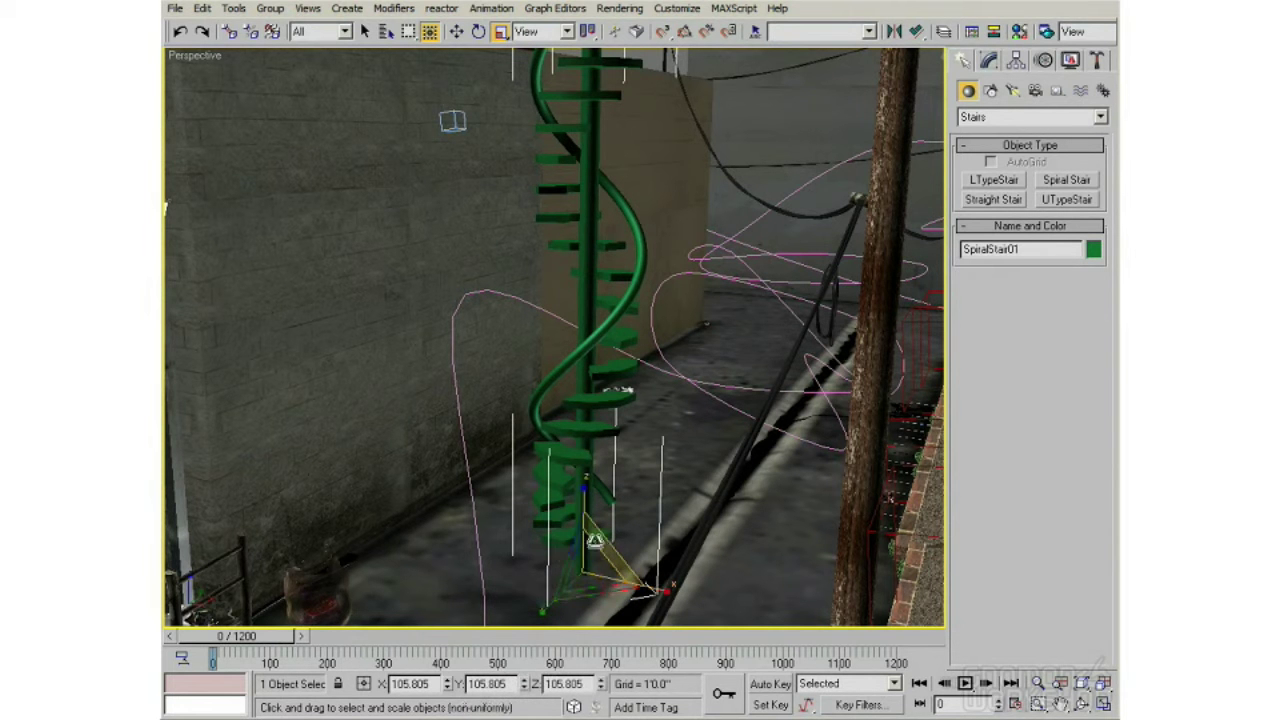
Widen the spiral stair to about 145.5 percent in the XY plane only, leaving its height scale alone
{"action": "mouse_move", "coordinate": [628, 529]}
{"action": "middle_mouse_down", "text": "alt"}
{"action": "mouse_move", "coordinate": [609, 526]}
{"action": "mouse_move", "coordinate": [620, 538]}
{"action": "mouse_move", "coordinate": [620, 521]}
{"action": "mouse_move", "coordinate": [600, 520]}
{"action": "mouse_move", "coordinate": [603, 530]}
{"action": "middle_mouse_up", "text": "alt"}
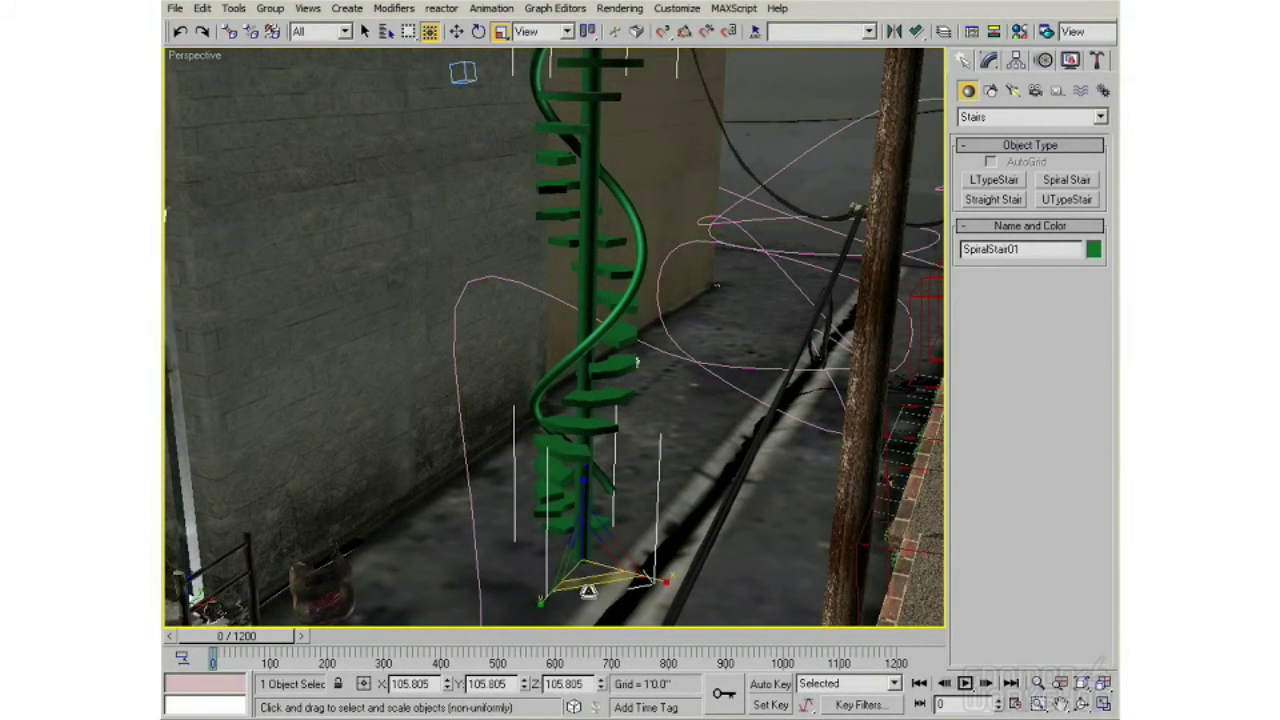
{"action": "mouse_move", "coordinate": [594, 526]}
{"action": "middle_mouse_down", "text": "alt"}
{"action": "mouse_move", "coordinate": [586, 511]}
{"action": "mouse_move", "coordinate": [586, 523]}
{"action": "mouse_move", "coordinate": [601, 511]}
{"action": "middle_mouse_up", "text": "alt"}
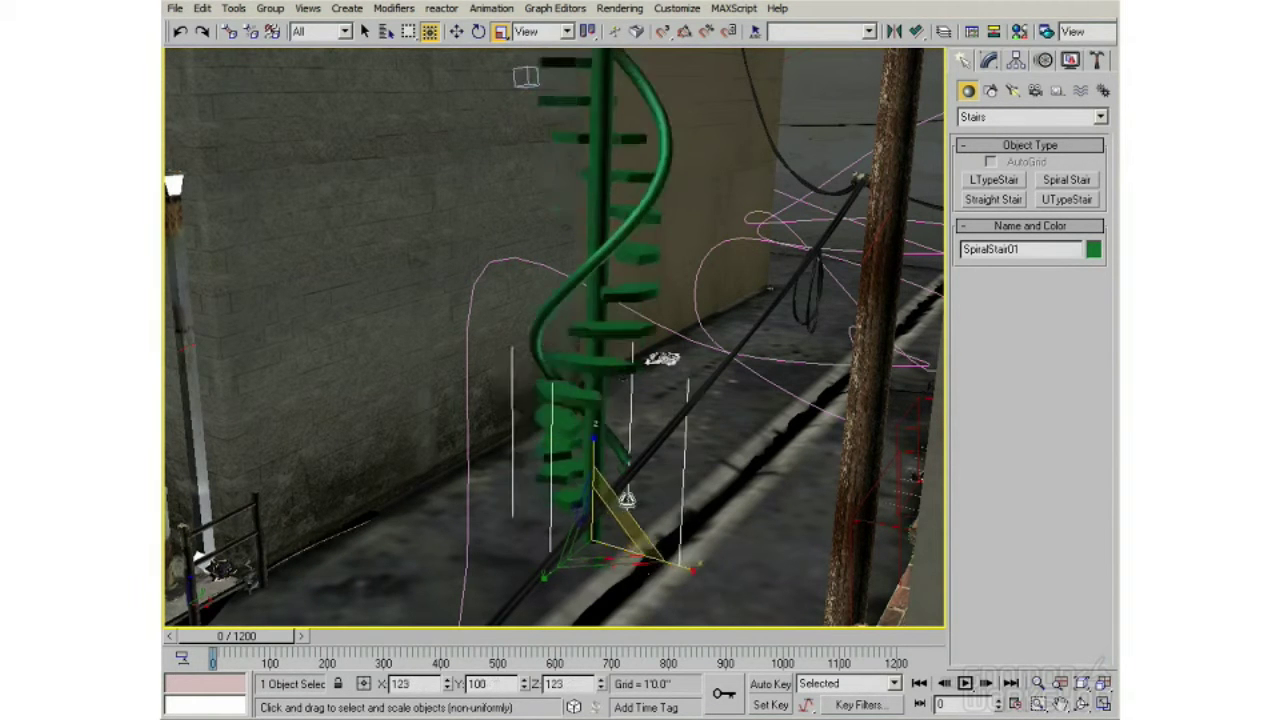
{"action": "middle_click_drag", "start_coordinate": [630, 528], "coordinate": [614, 566], "text": "alt"}
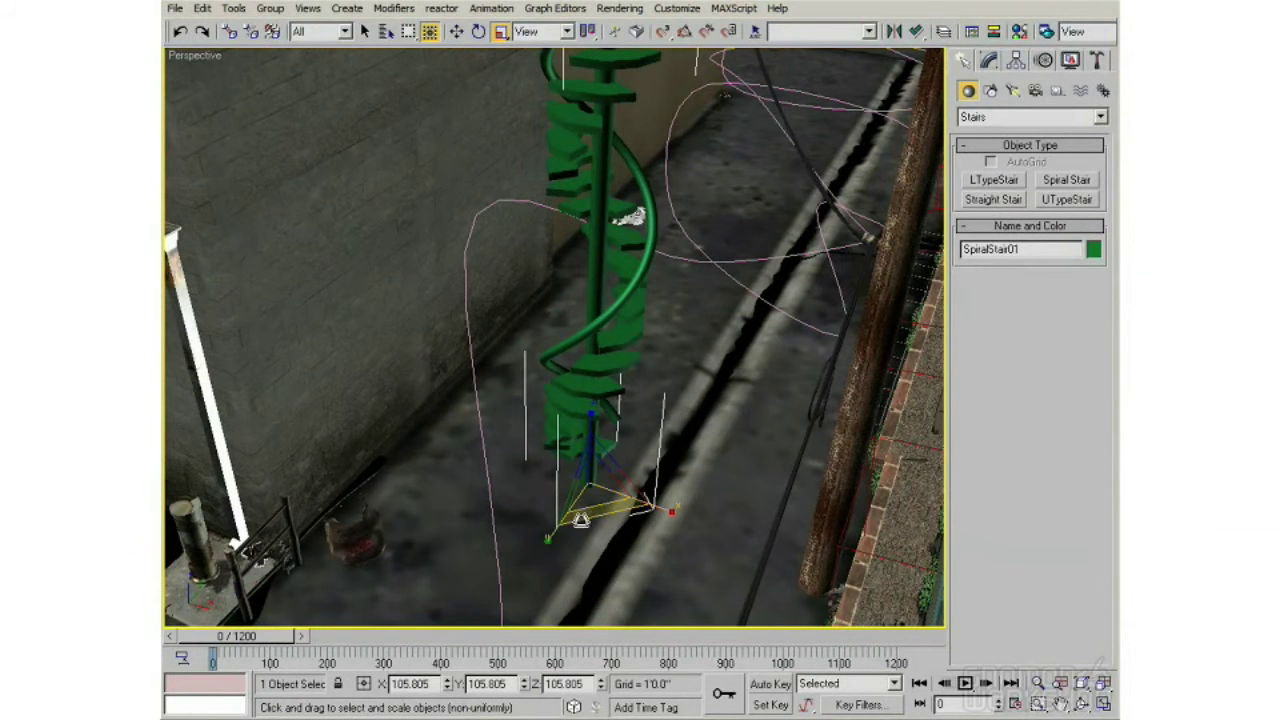
{"action": "left_click_drag", "start_coordinate": [587, 513], "coordinate": [643, 526]}
{"action": "middle_click_drag", "start_coordinate": [641, 525], "coordinate": [606, 376], "text": "alt"}
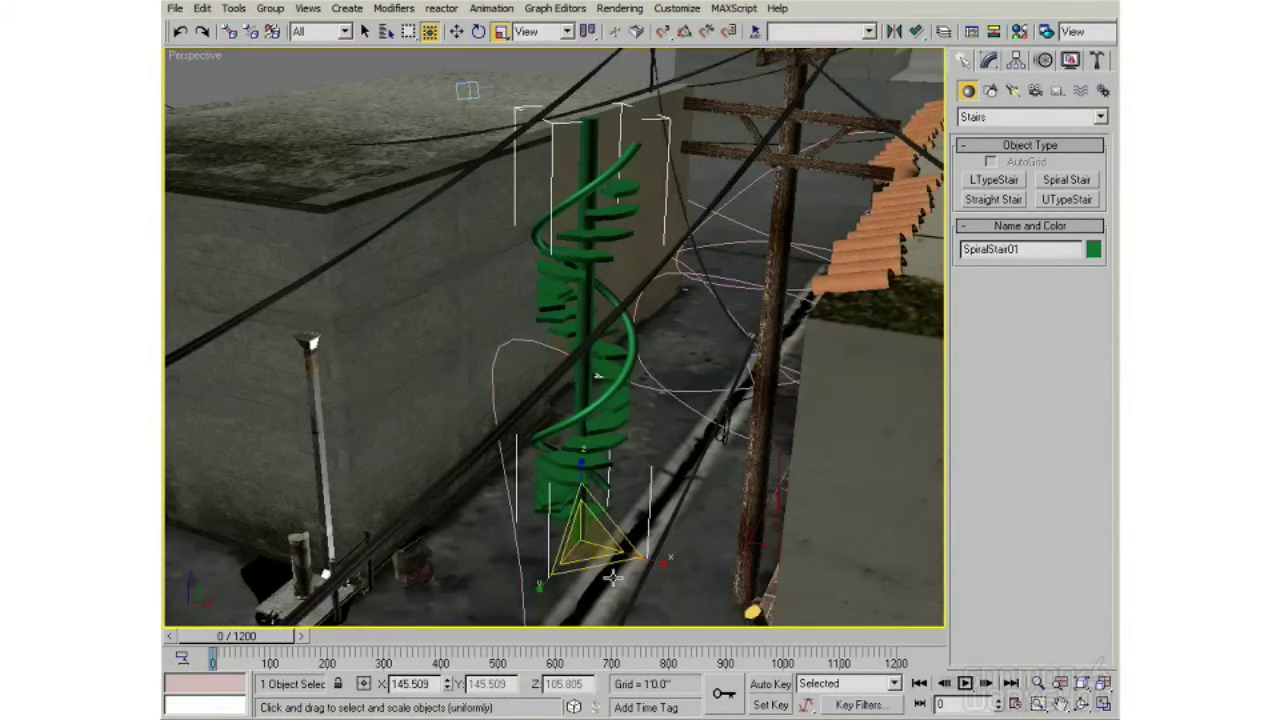
{"action": "mouse_move", "coordinate": [600, 561]}
{"action": "left_mouse_down"}
{"action": "mouse_move", "coordinate": [646, 597]}
{"action": "mouse_move", "coordinate": [600, 558]}
{"action": "left_mouse_up"}
{"action": "key", "text": "ctrl+z"}
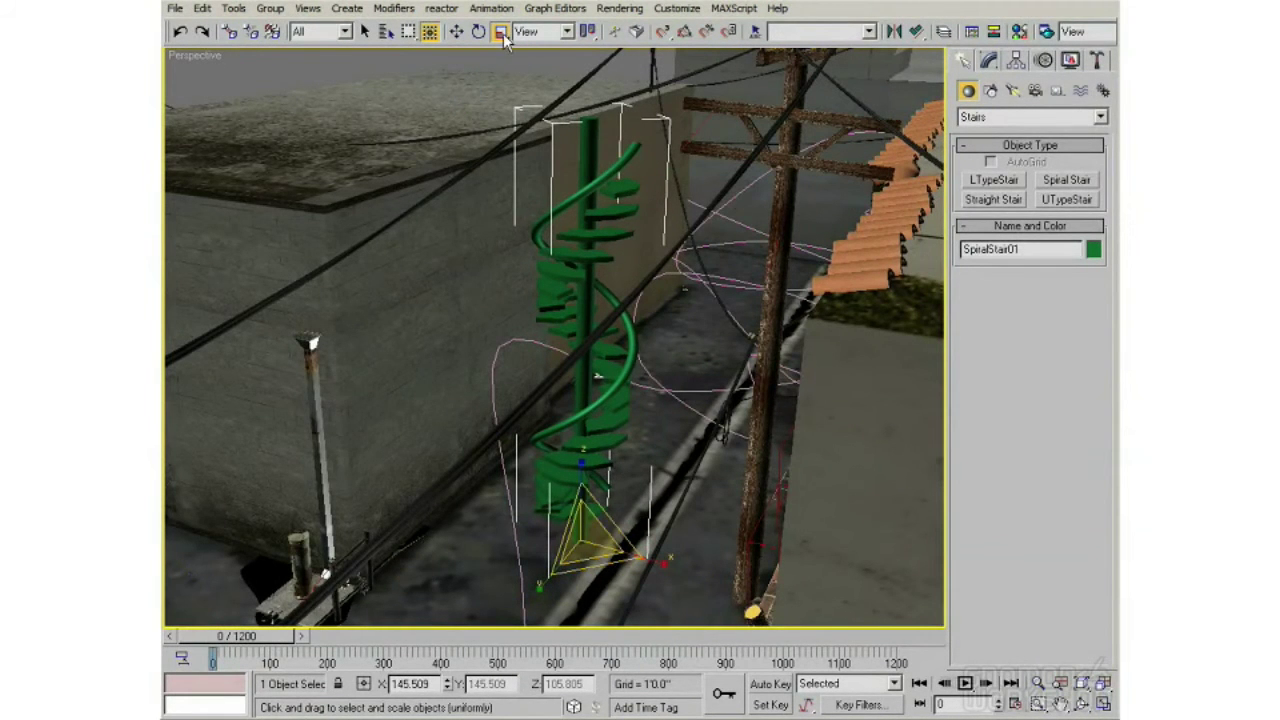
Go through the scale modes to Squash and try squashing the spiral stair along its Z axis
{"action": "left_click_drag", "start_coordinate": [503, 33], "coordinate": [504, 76]}
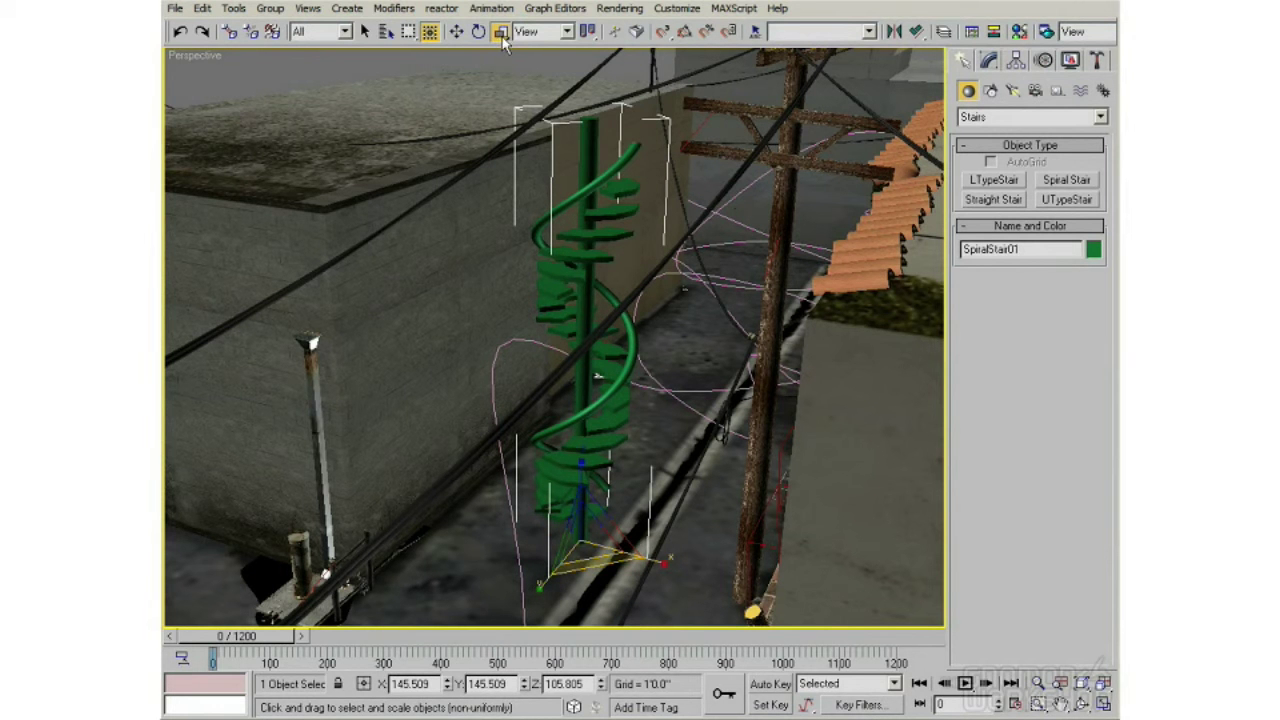
{"action": "left_click_drag", "start_coordinate": [503, 37], "coordinate": [505, 76]}
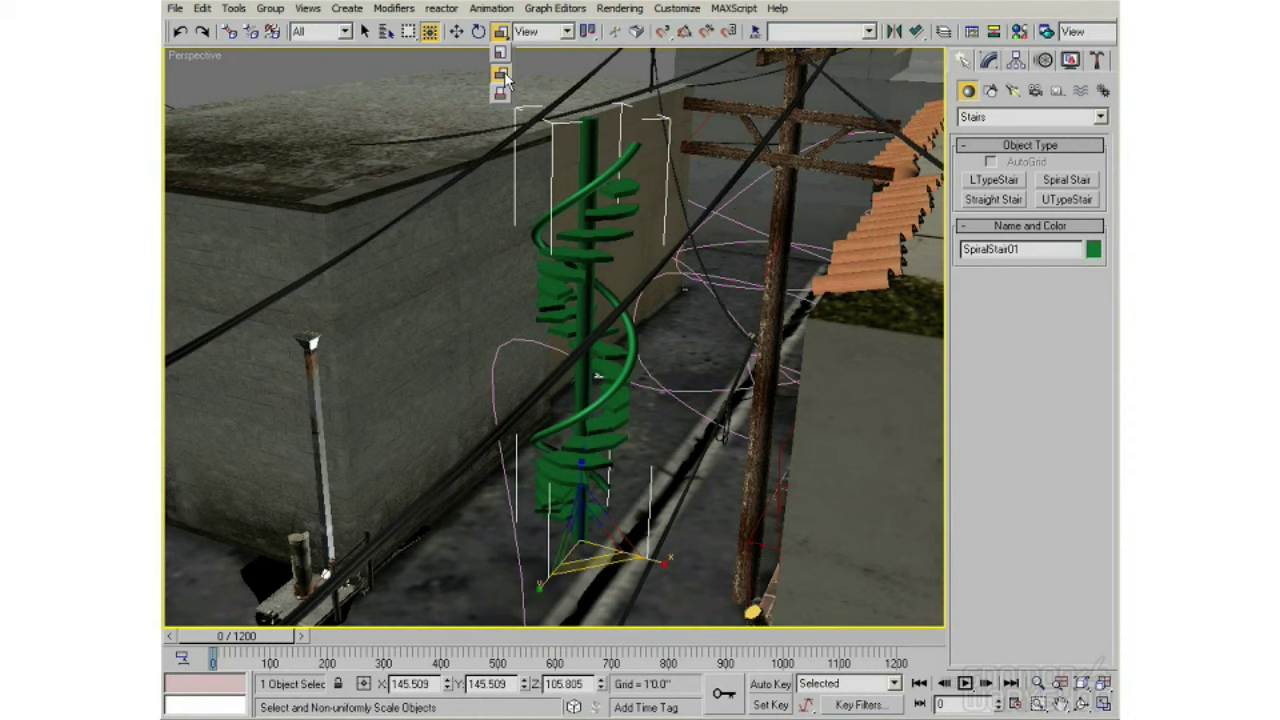
{"action": "left_click_drag", "start_coordinate": [505, 80], "coordinate": [507, 35]}
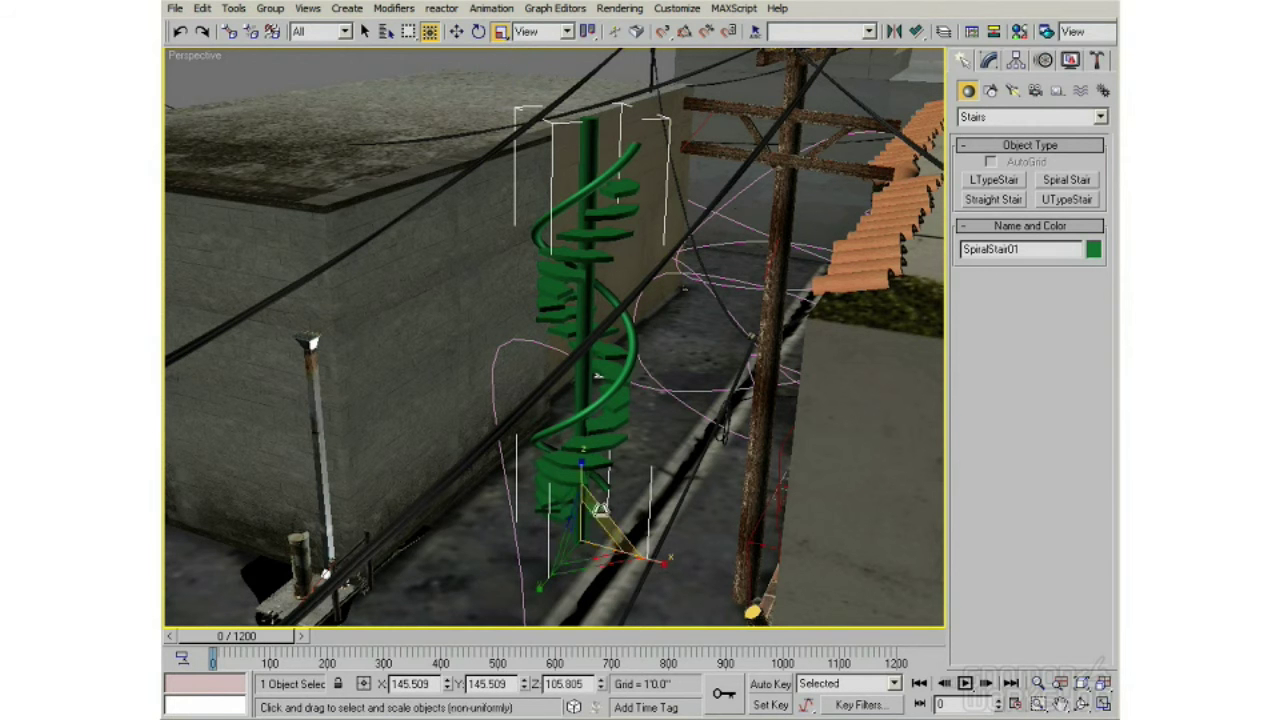
{"action": "left_click_drag", "start_coordinate": [502, 37], "coordinate": [500, 90]}
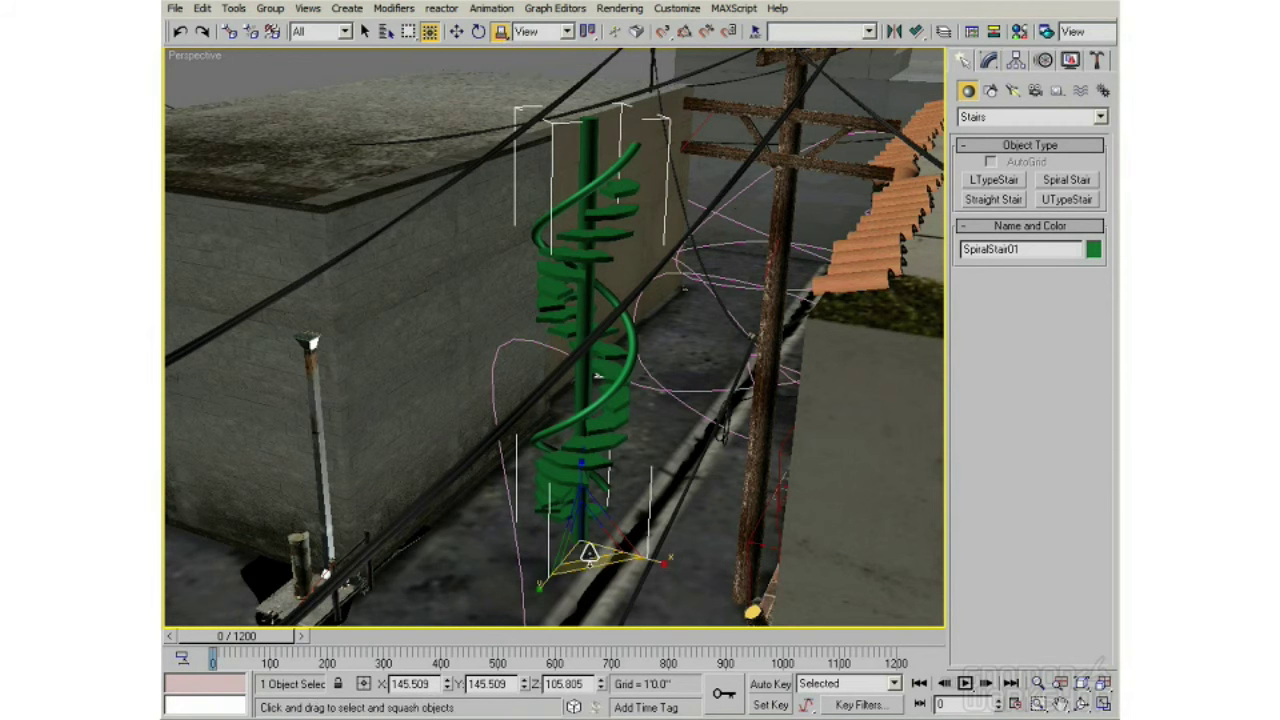
{"action": "left_click_drag", "start_coordinate": [597, 376], "coordinate": [684, 290]}
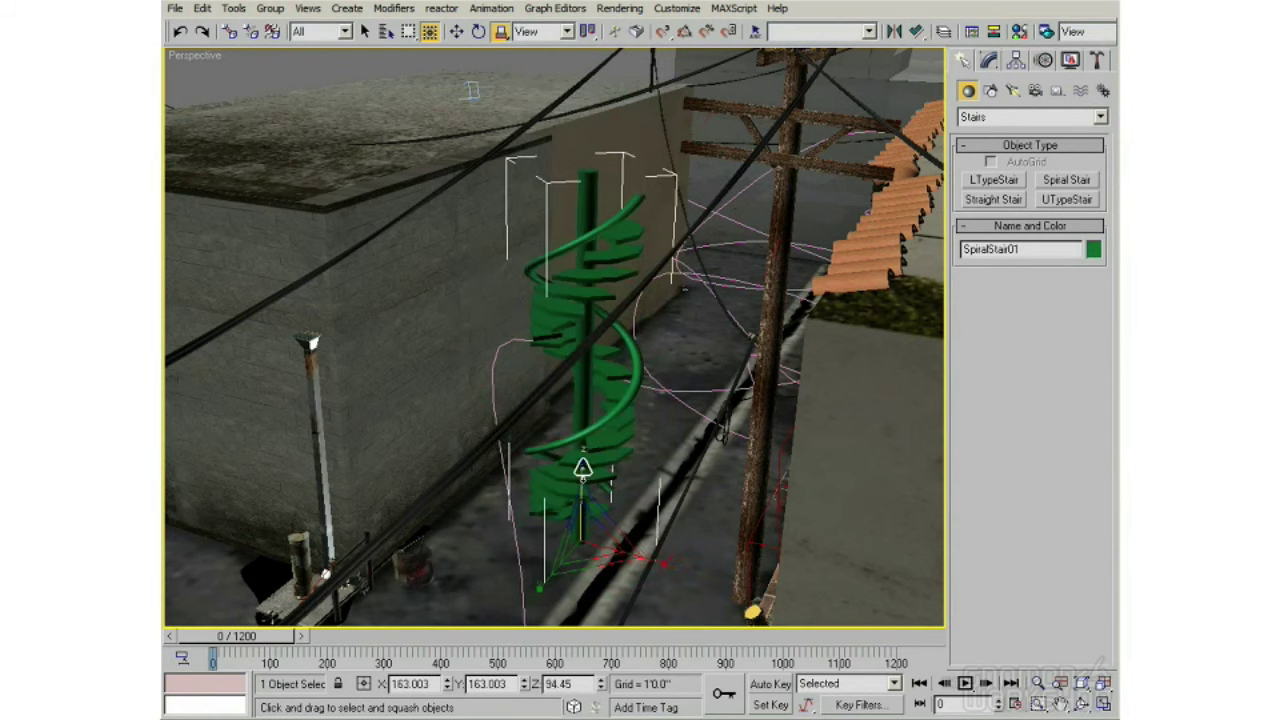
{"action": "right_click", "coordinate": [467, 91]}
Try squashing the spiral stair along X, Y and Z in turn, discard each attempt and return to uniform scaling
{"action": "left_click_drag", "start_coordinate": [667, 565], "coordinate": [694, 563]}
{"action": "right_click", "coordinate": [677, 556]}
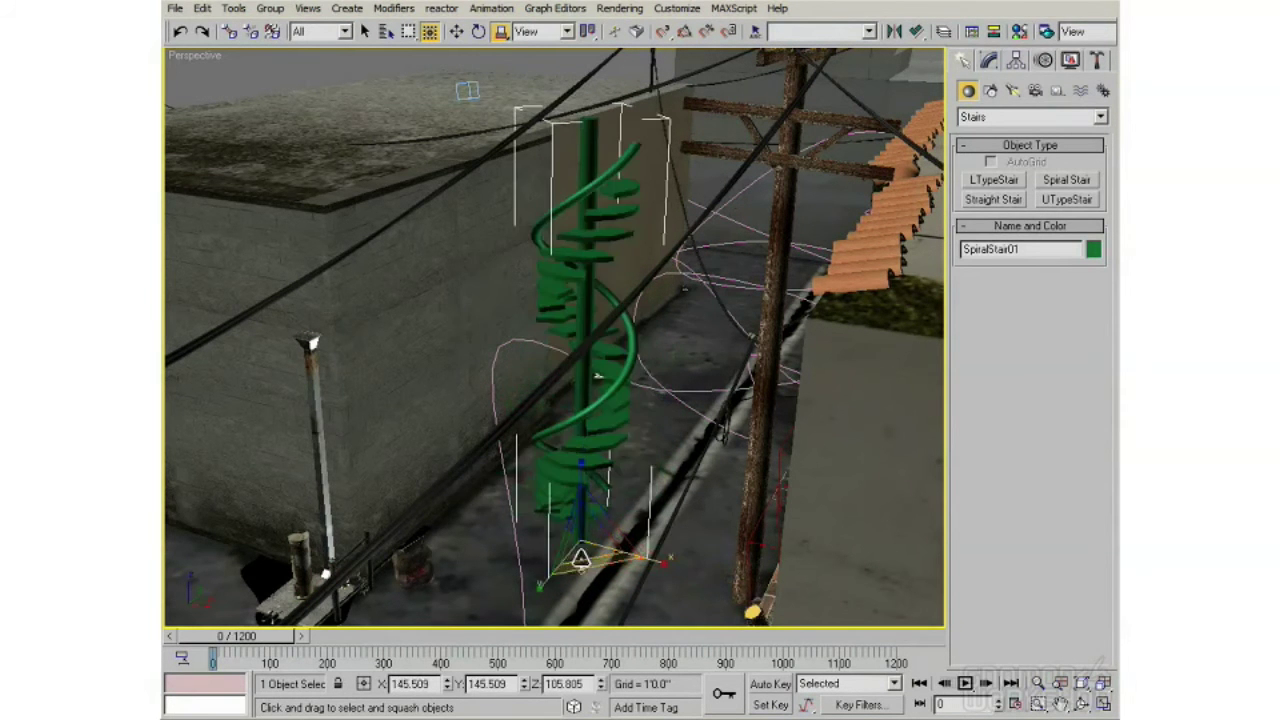
{"action": "left_click_drag", "start_coordinate": [537, 587], "coordinate": [529, 602]}
{"action": "right_click", "coordinate": [532, 594]}
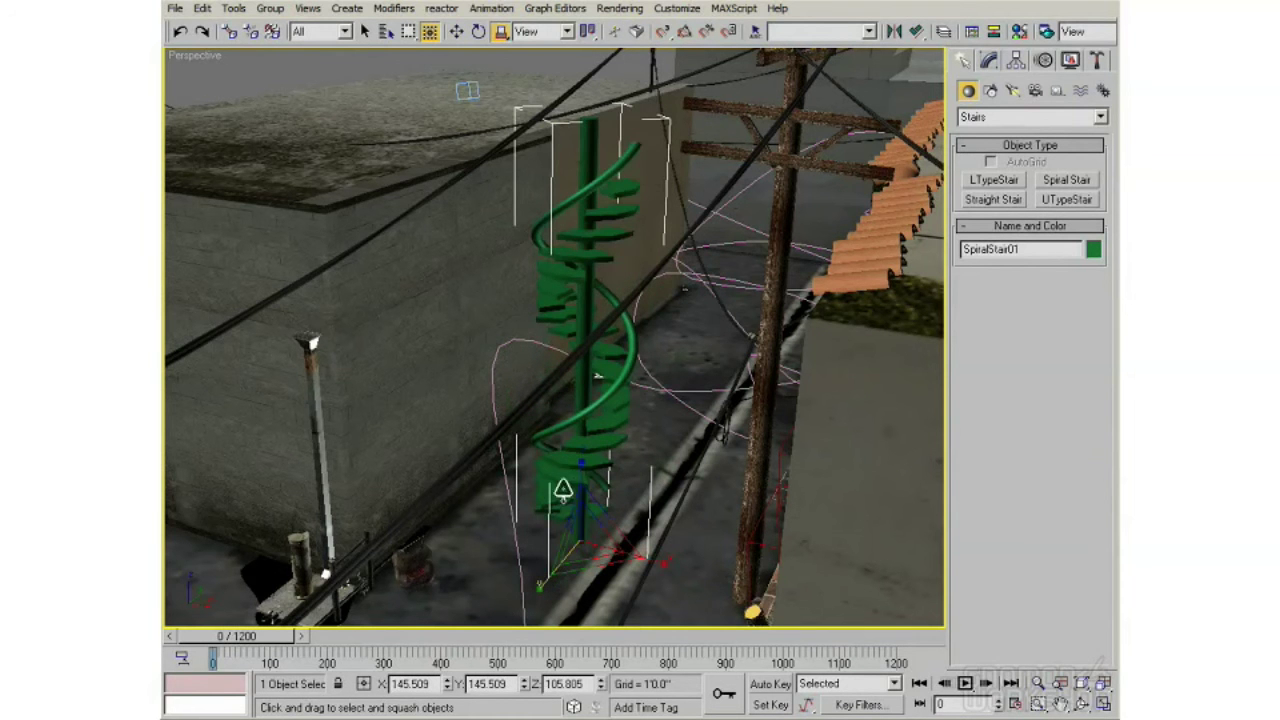
{"action": "mouse_move", "coordinate": [585, 460]}
{"action": "left_mouse_down"}
{"action": "mouse_move", "coordinate": [583, 509]}
{"action": "mouse_move", "coordinate": [585, 347]}
{"action": "mouse_move", "coordinate": [585, 466]}
{"action": "left_mouse_up"}
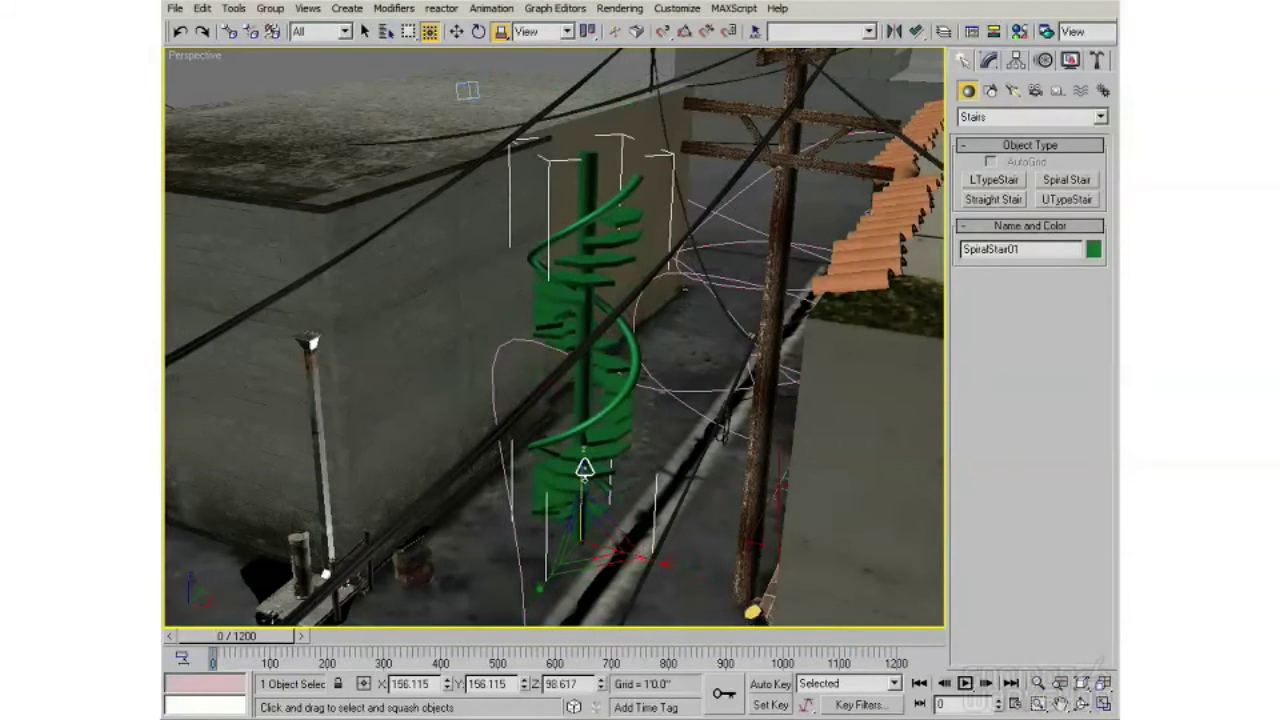
{"action": "key", "text": "ctrl+z"}
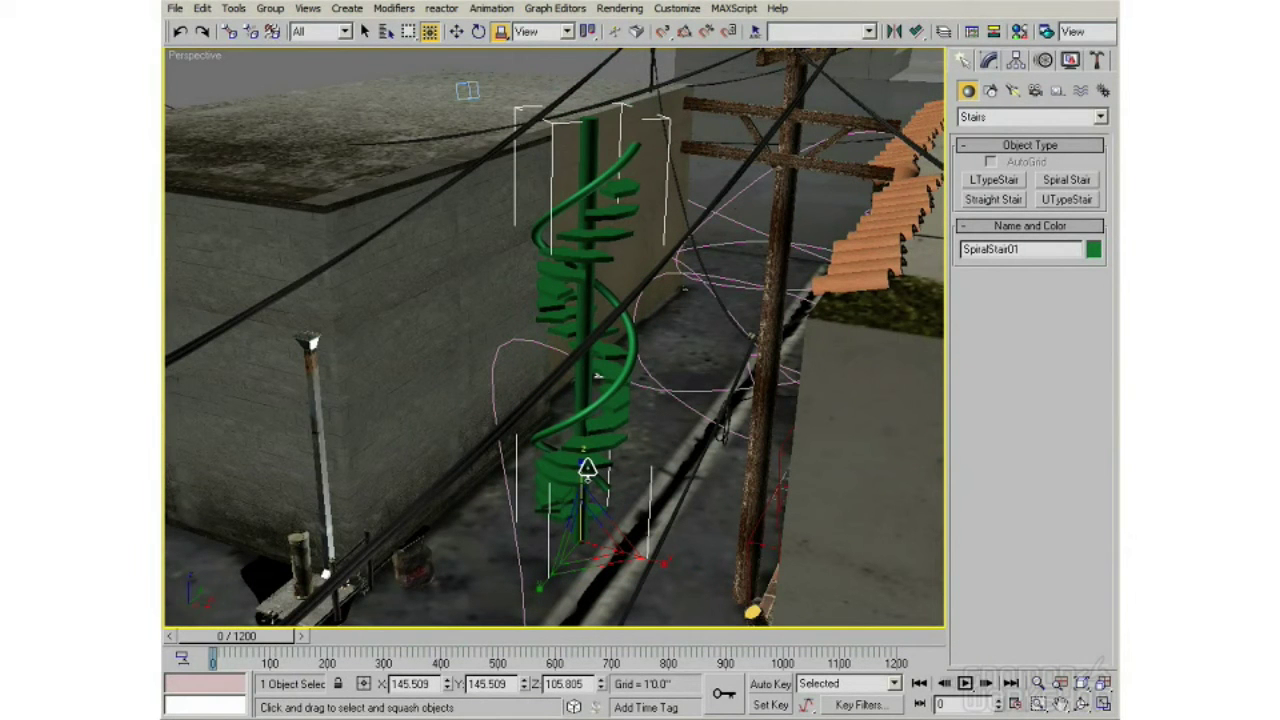
{"action": "left_click_drag", "start_coordinate": [508, 36], "coordinate": [502, 33]}
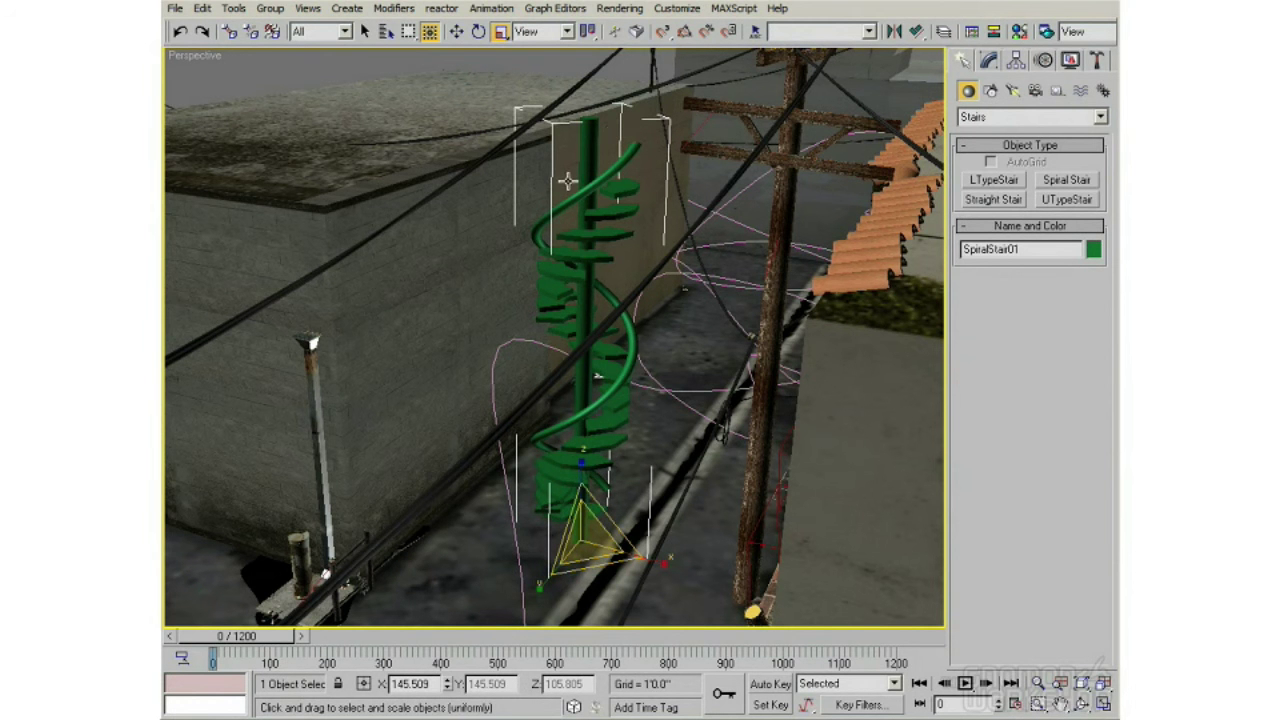
Cycle twice through the Move, Rotate and Scale tools, ending with uniform Scale active
{"action": "mouse_move", "coordinate": [561, 282]}
{"action": "middle_mouse_down", "text": "alt"}
{"action": "mouse_move", "coordinate": [556, 297]}
{"action": "mouse_move", "coordinate": [580, 306]}
{"action": "mouse_move", "coordinate": [543, 303]}
{"action": "mouse_move", "coordinate": [562, 300]}
{"action": "middle_mouse_up", "text": "alt"}
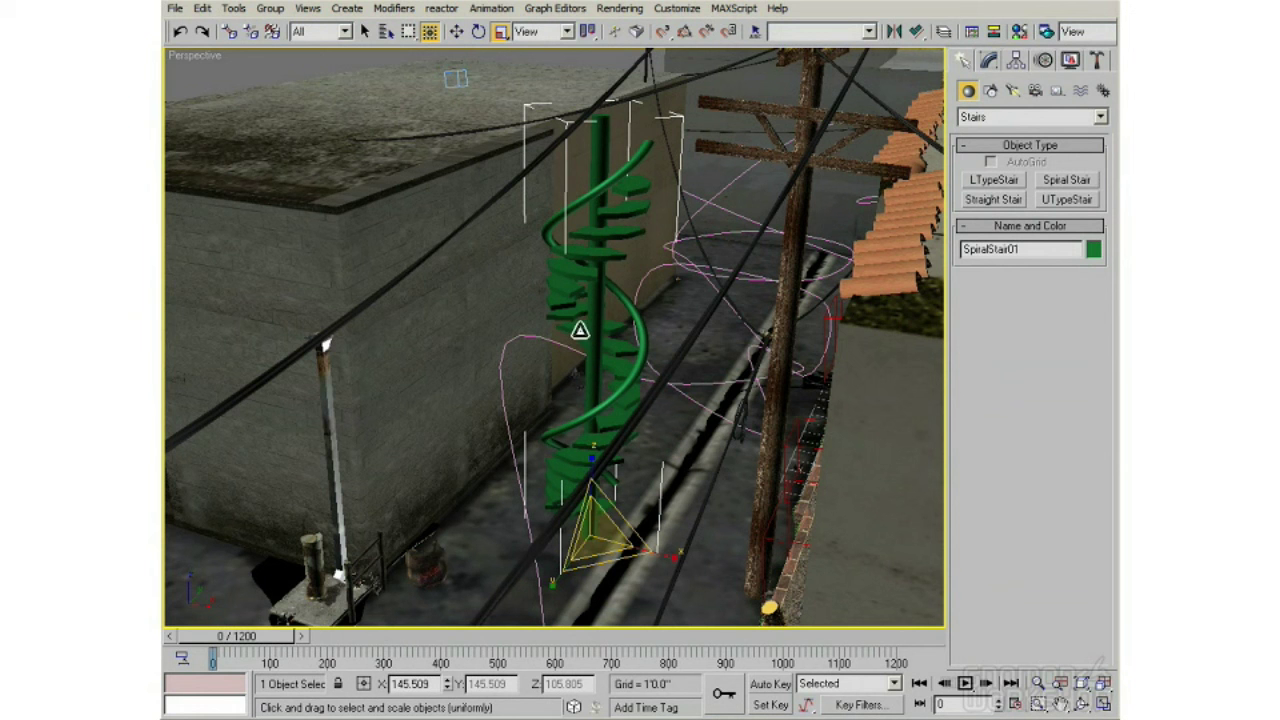
{"action": "key", "text": "w"}
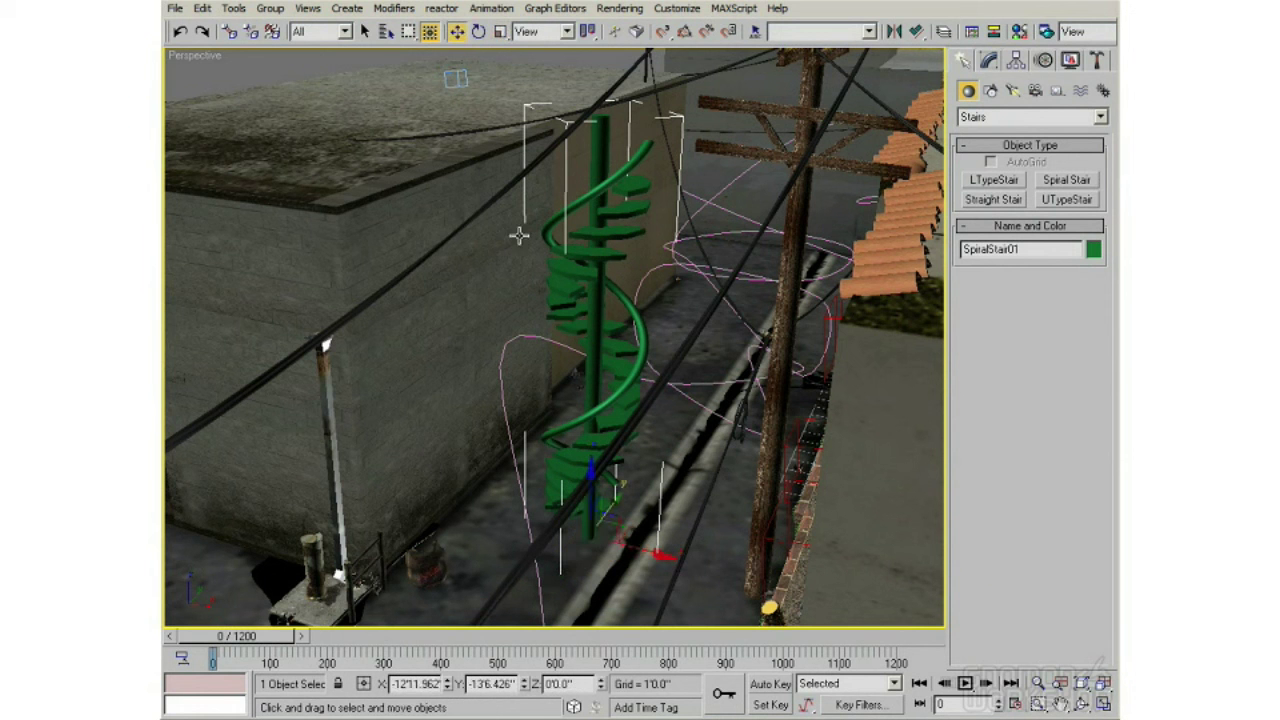
{"action": "left_click", "coordinate": [460, 31]}
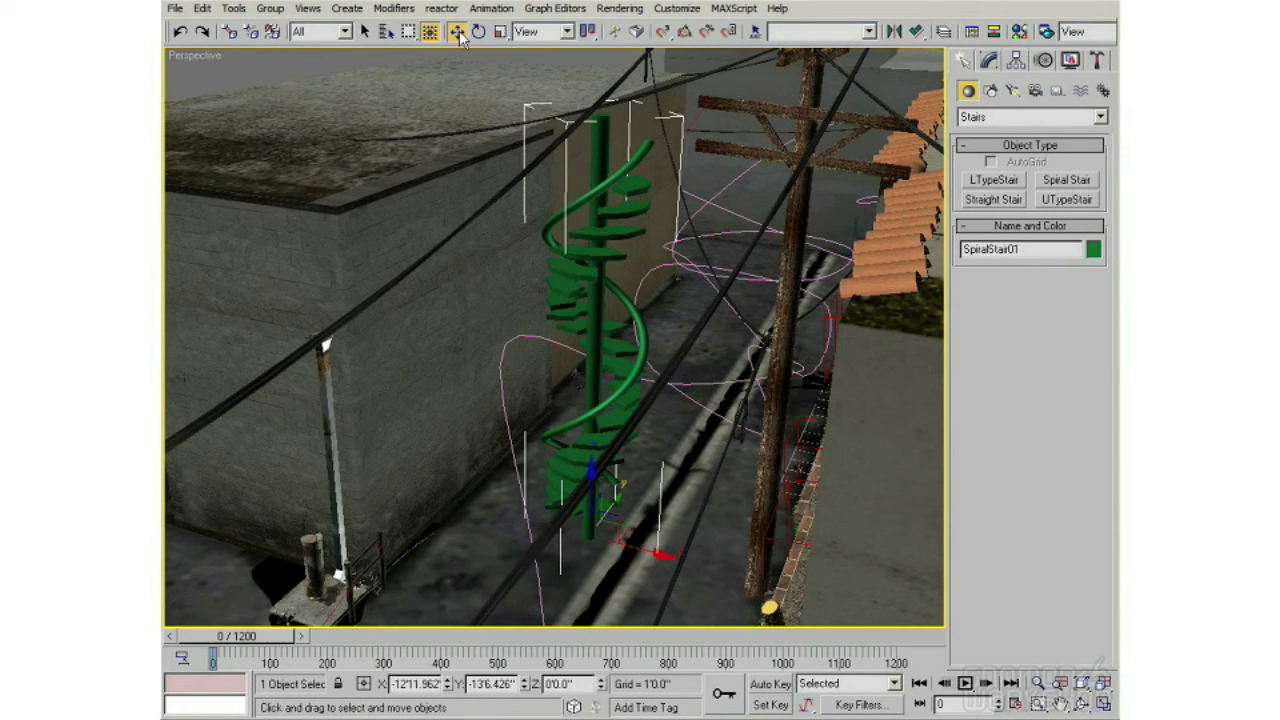
{"action": "key", "text": "e"}
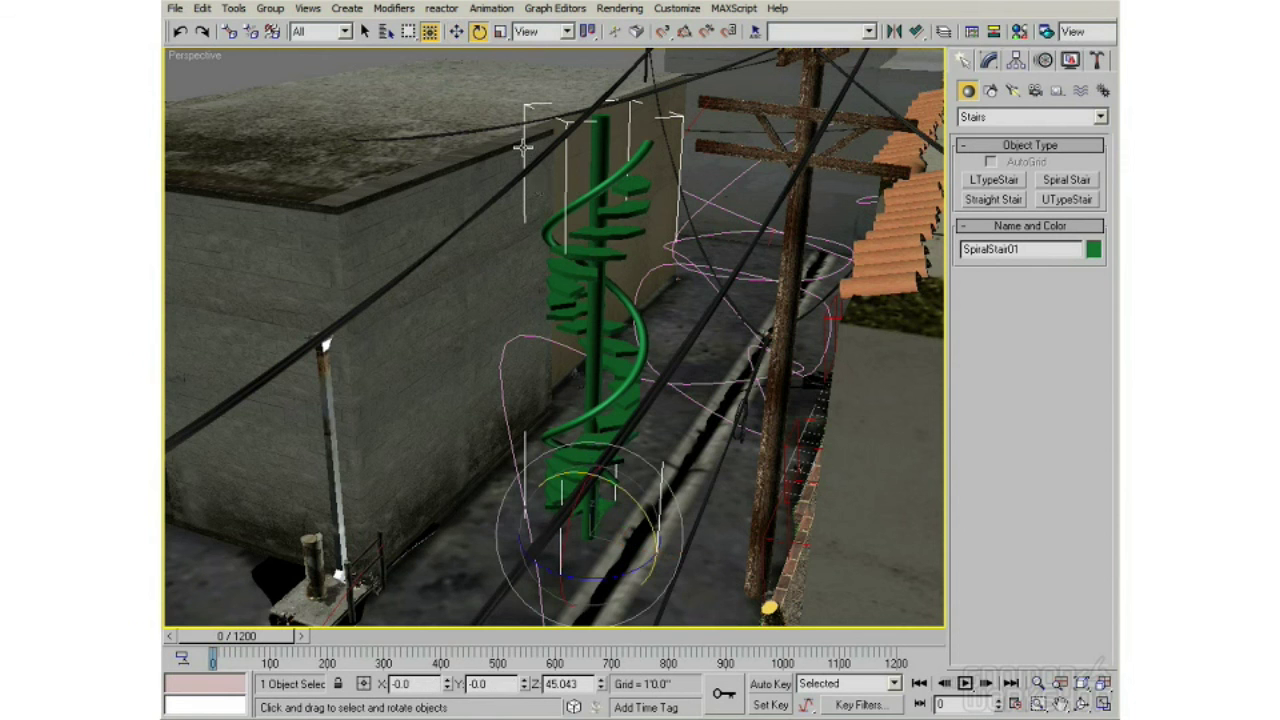
{"action": "key", "text": "r"}
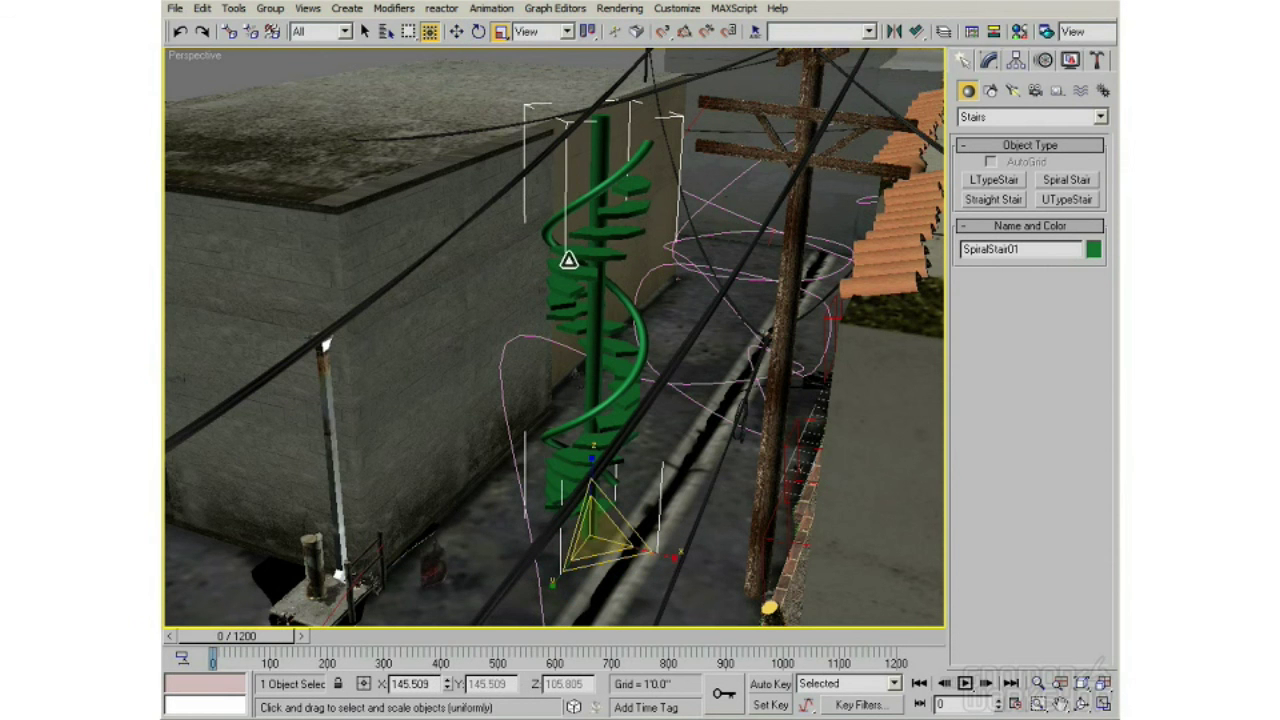
{"action": "key", "text": "w"}
{"action": "key", "text": "e"}
{"action": "key", "text": "r"}
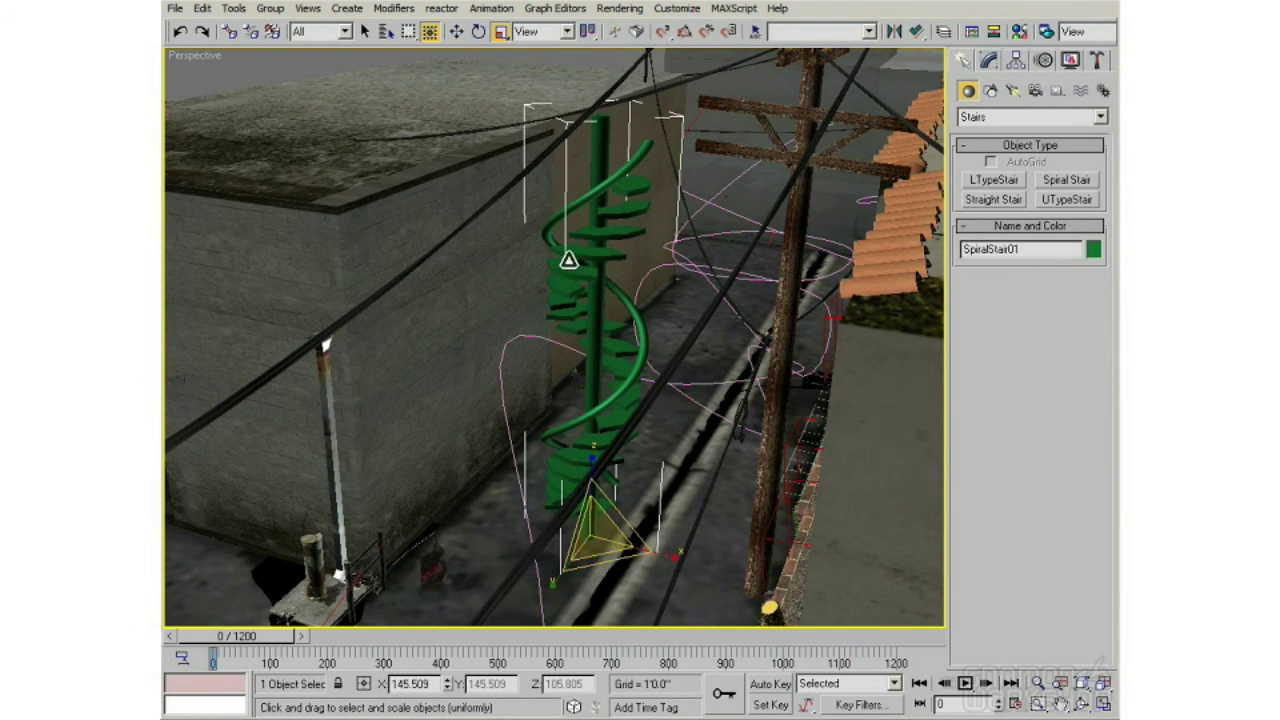